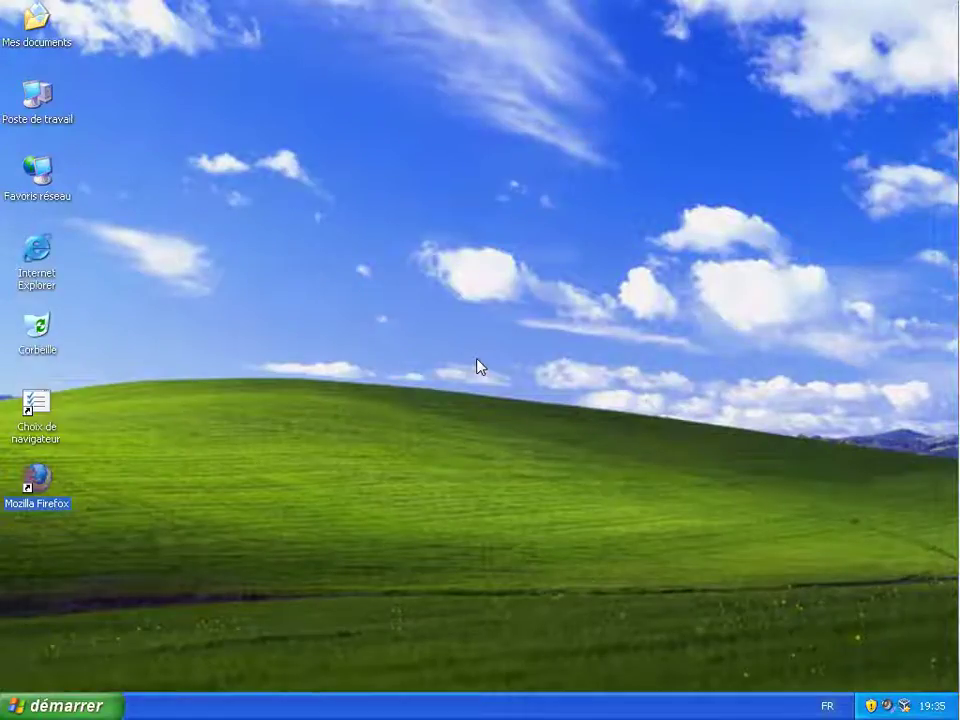
Clear the desktop selection and dismiss the Start menu without launching anything
click(478, 367)
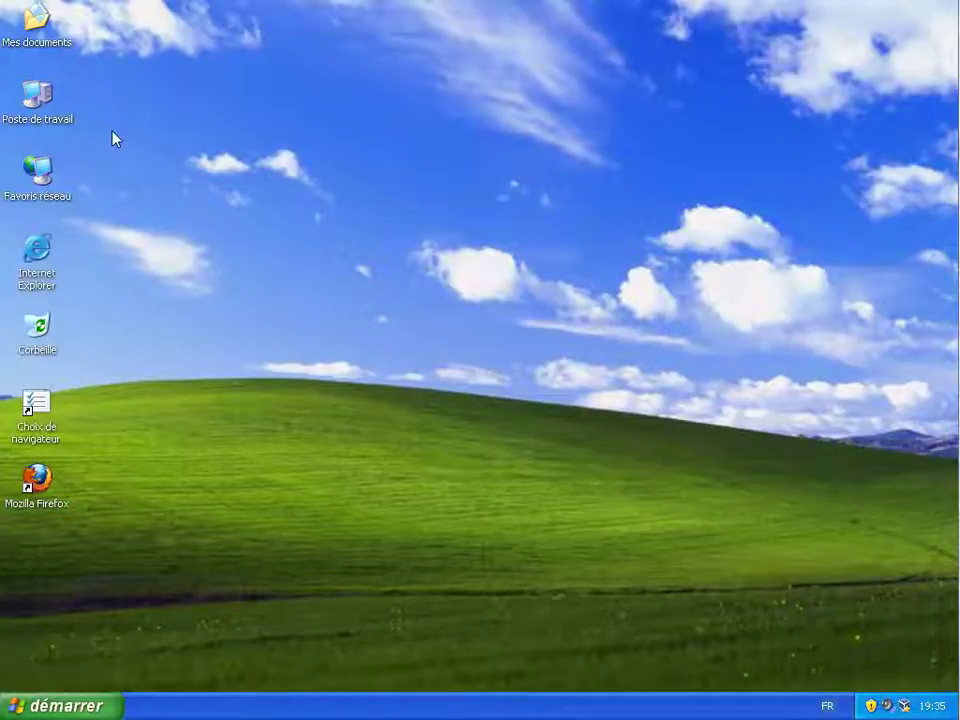
click(68, 706)
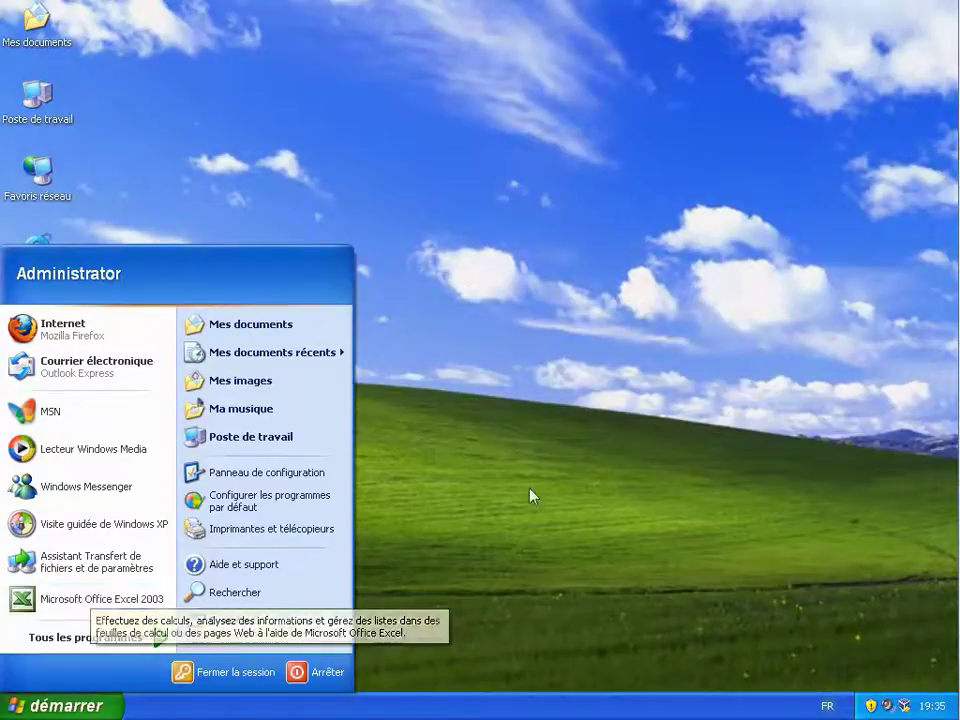
click(629, 417)
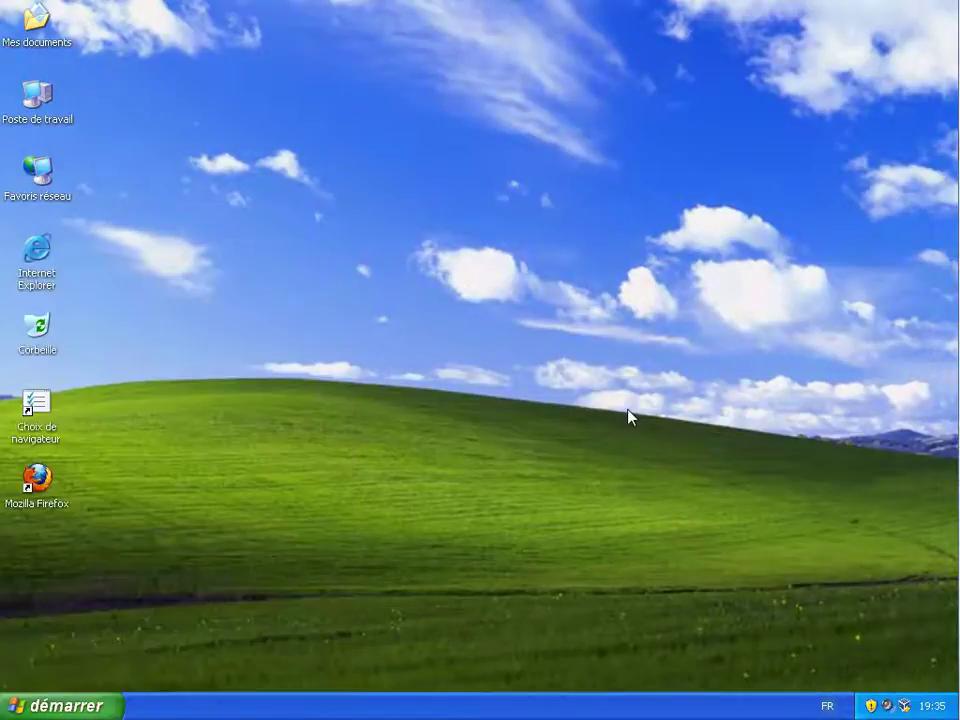
double_click(33, 480)
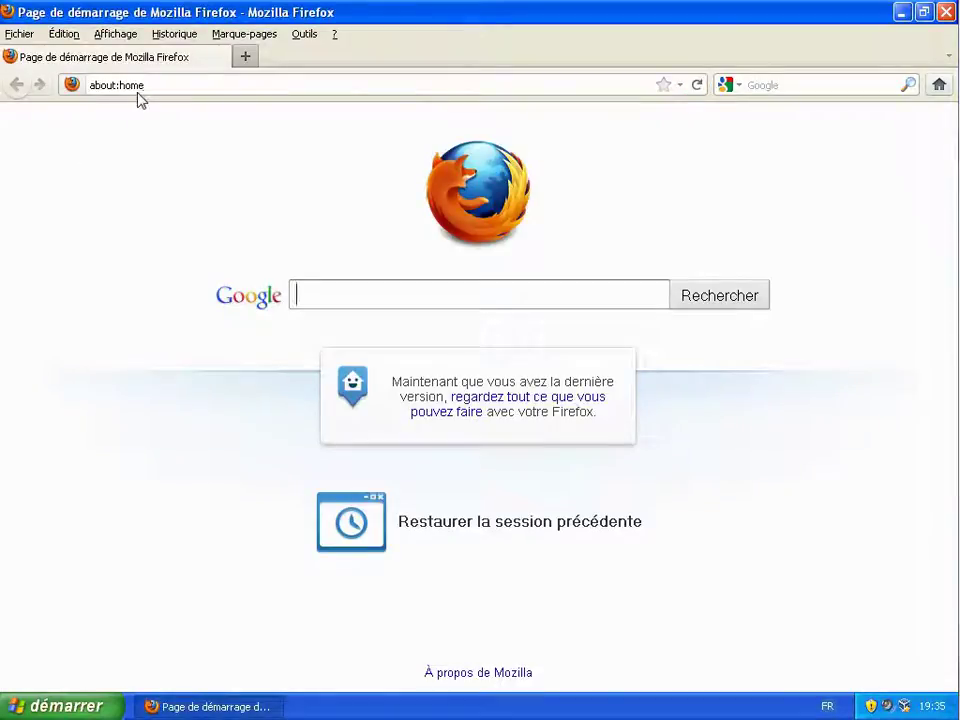
click(140, 88)
text(http://www.chdb.eu/?n=9565)
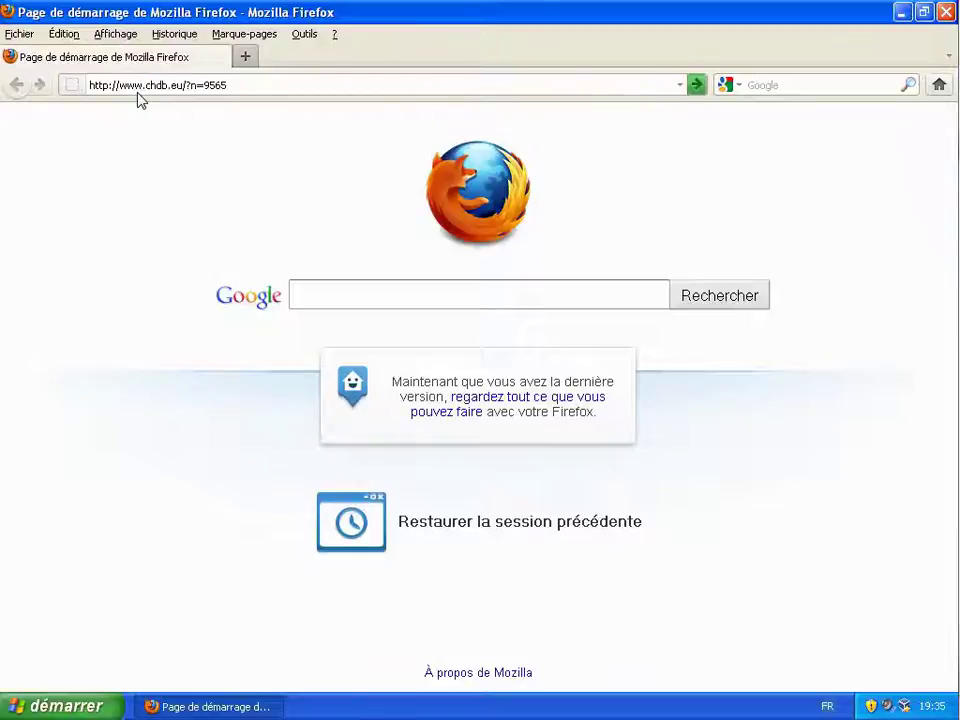
key(Return)
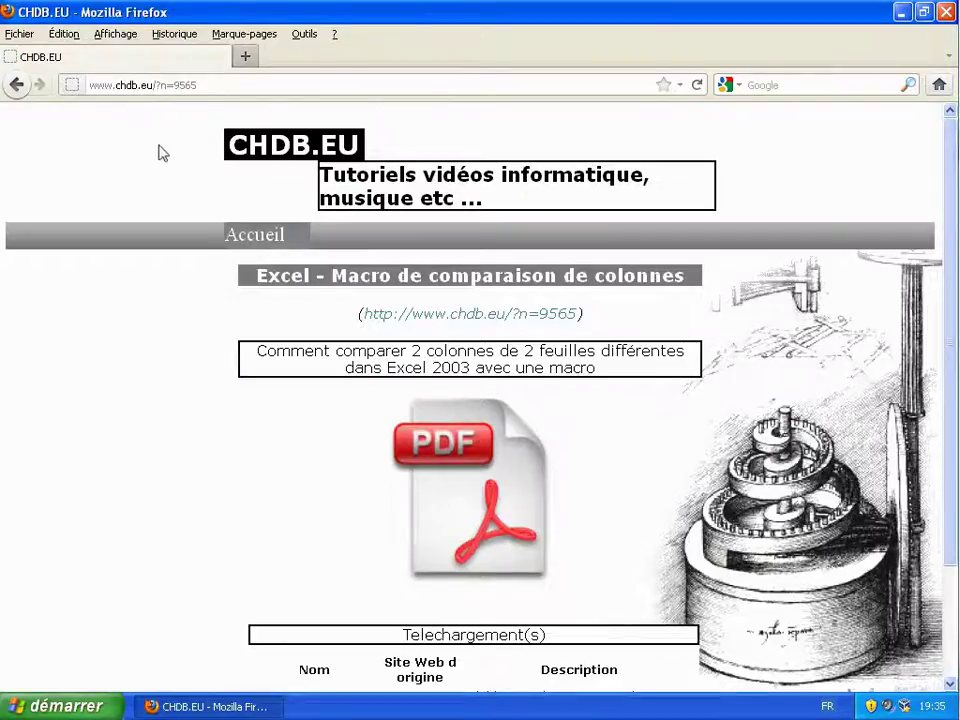
scroll(108, 346, down, 3)
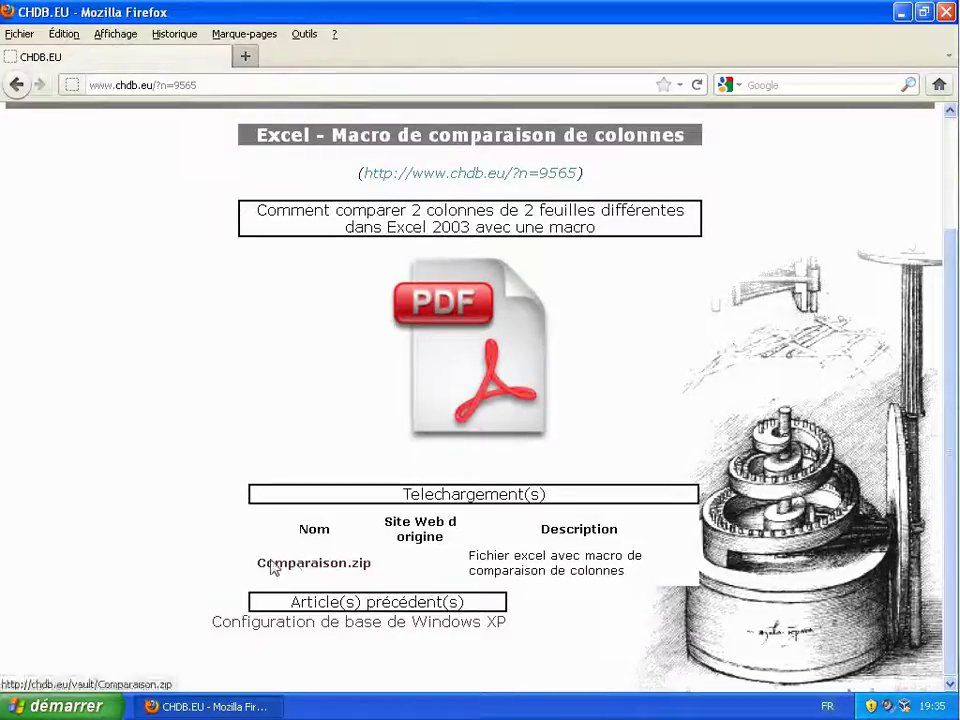
Save Comparaison.zip to the desktop (Bureau), then close the downloads list and minimize Firefox
right_click(330, 572)
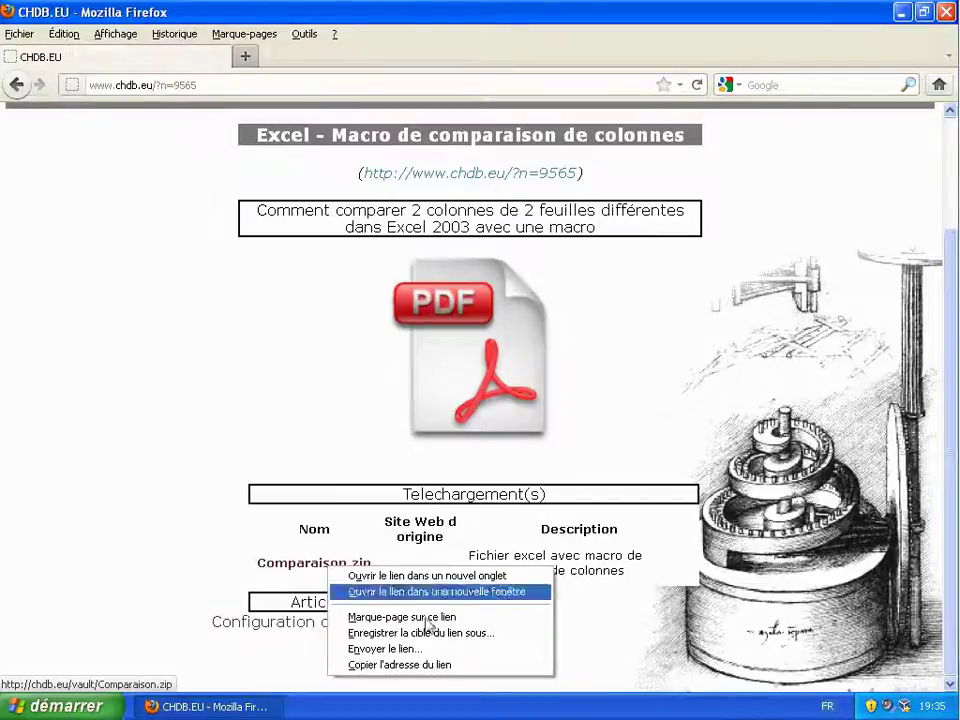
click(457, 633)
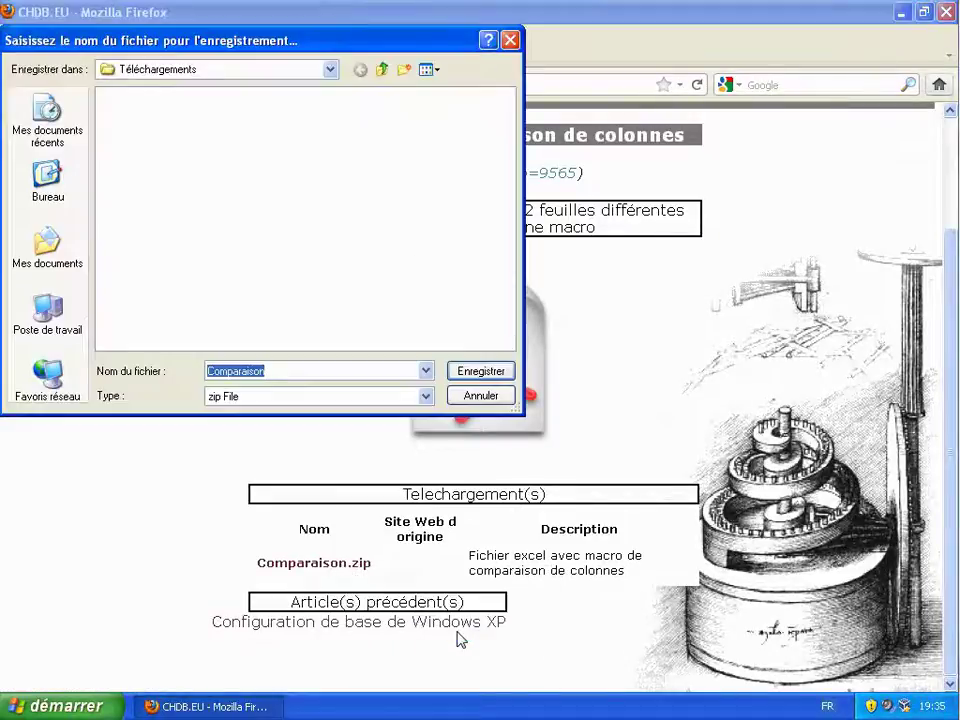
click(332, 76)
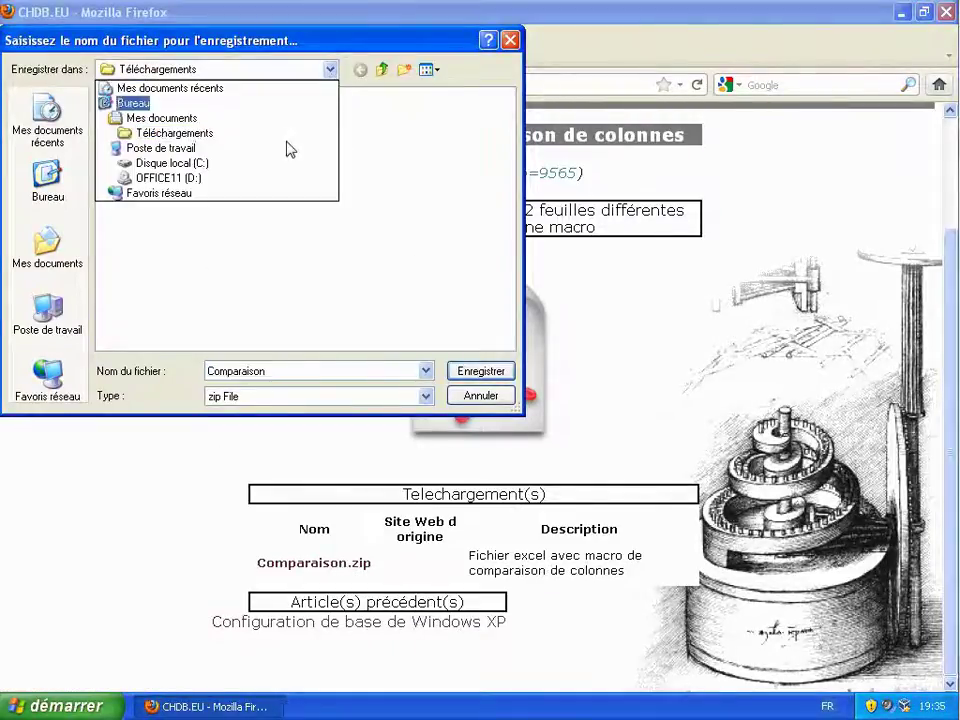
click(50, 190)
click(478, 371)
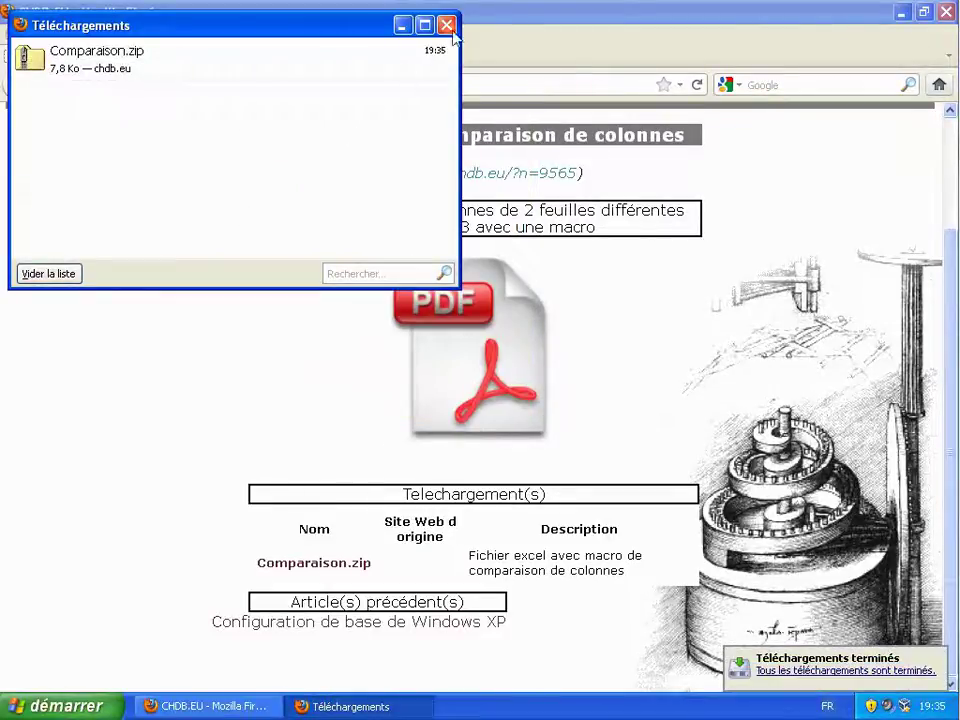
click(446, 24)
click(901, 12)
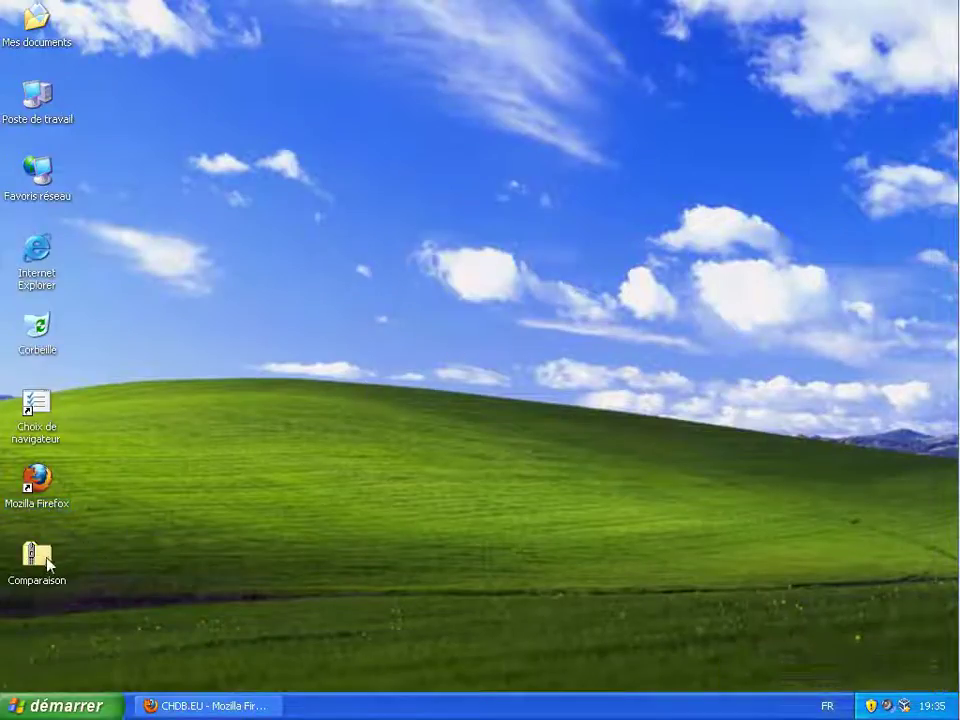
Extract Comparaison.zip into a Comparaison folder using the extraction wizard
drag(37, 555, 198, 537)
click(221, 545)
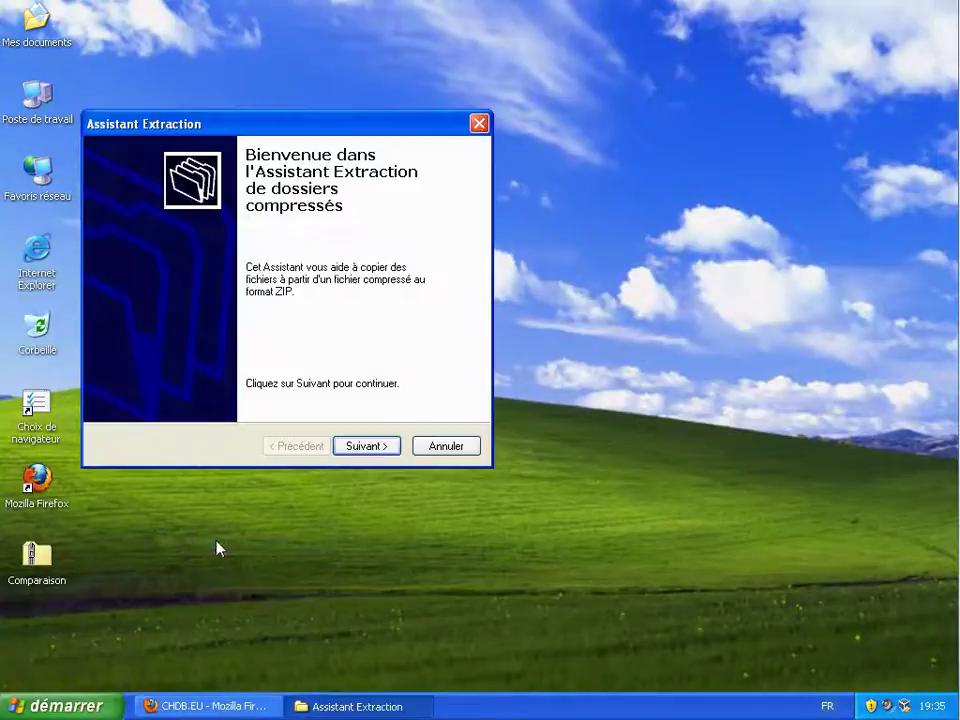
click(366, 446)
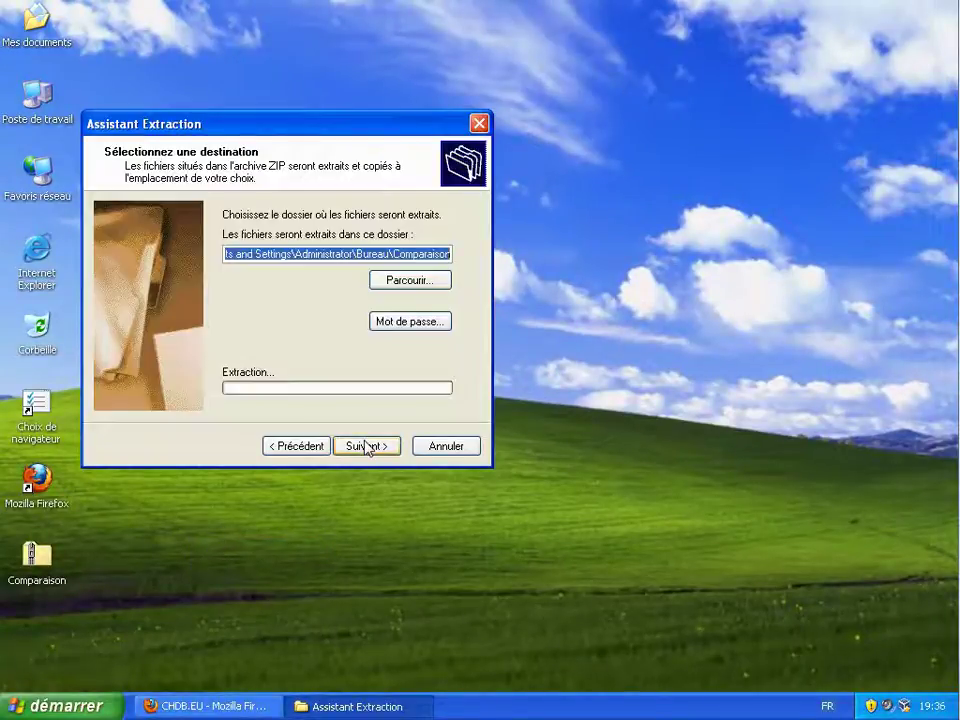
click(366, 446)
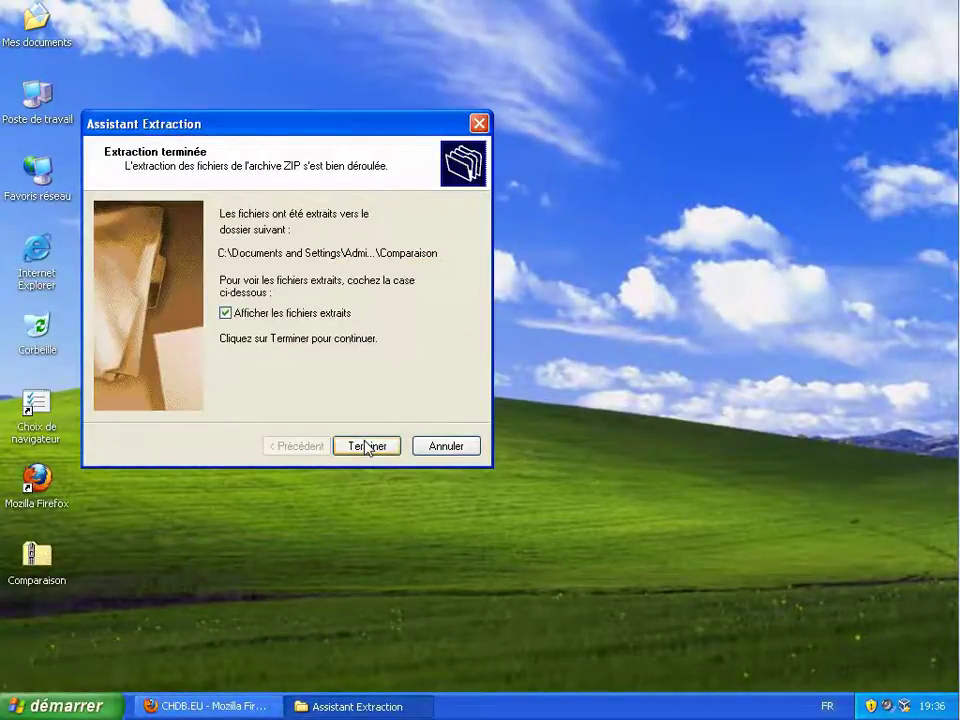
click(366, 446)
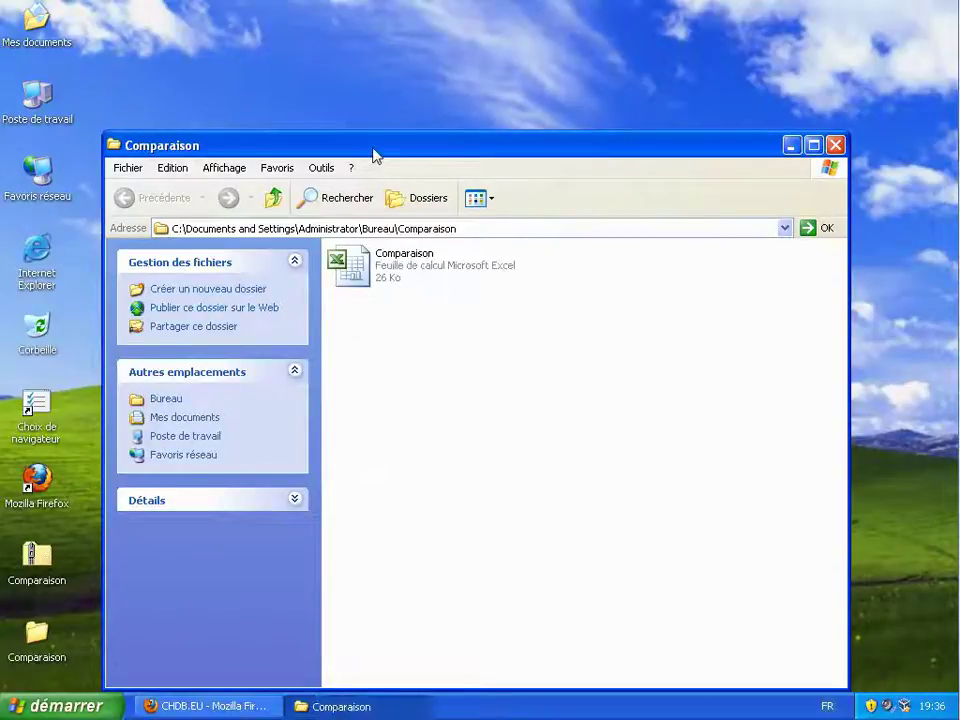
Move the Comparaison workbook onto the desktop and close the folder window
drag(375, 156, 513, 108)
mouse_move(490, 218)
mouse_down()
mouse_move(195, 227)
mouse_move(209, 254)
mouse_up()
click(267, 121)
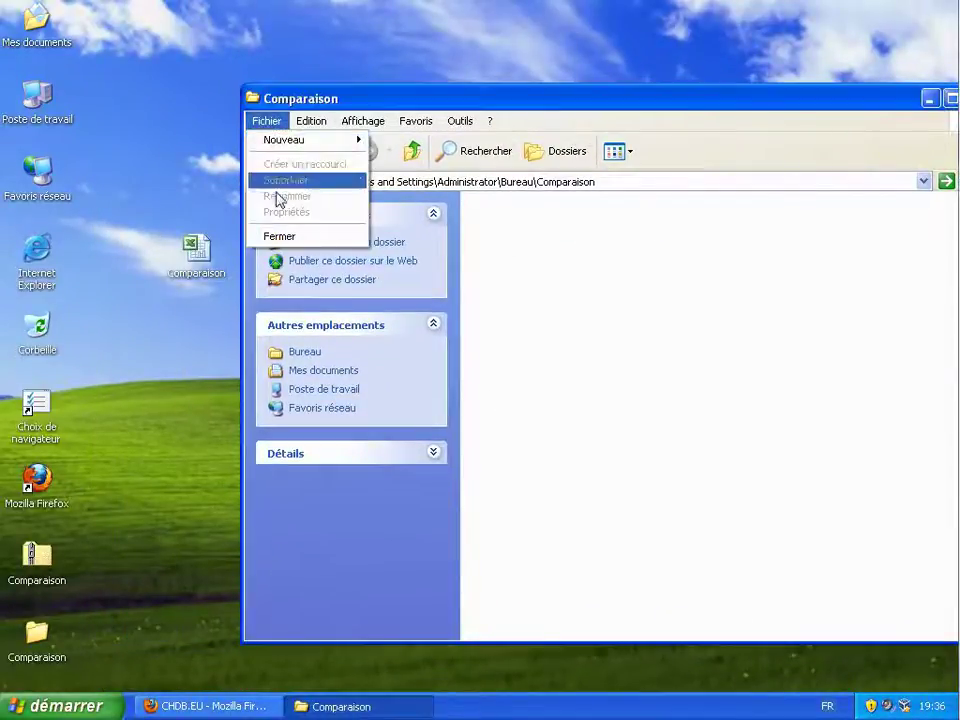
click(279, 236)
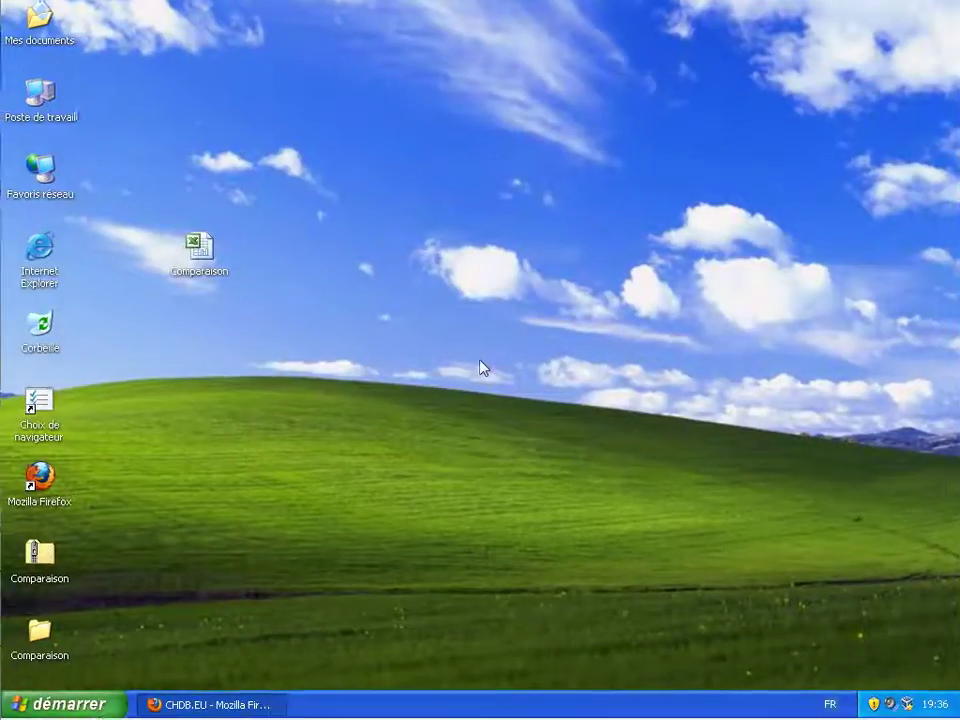
right_click(201, 248)
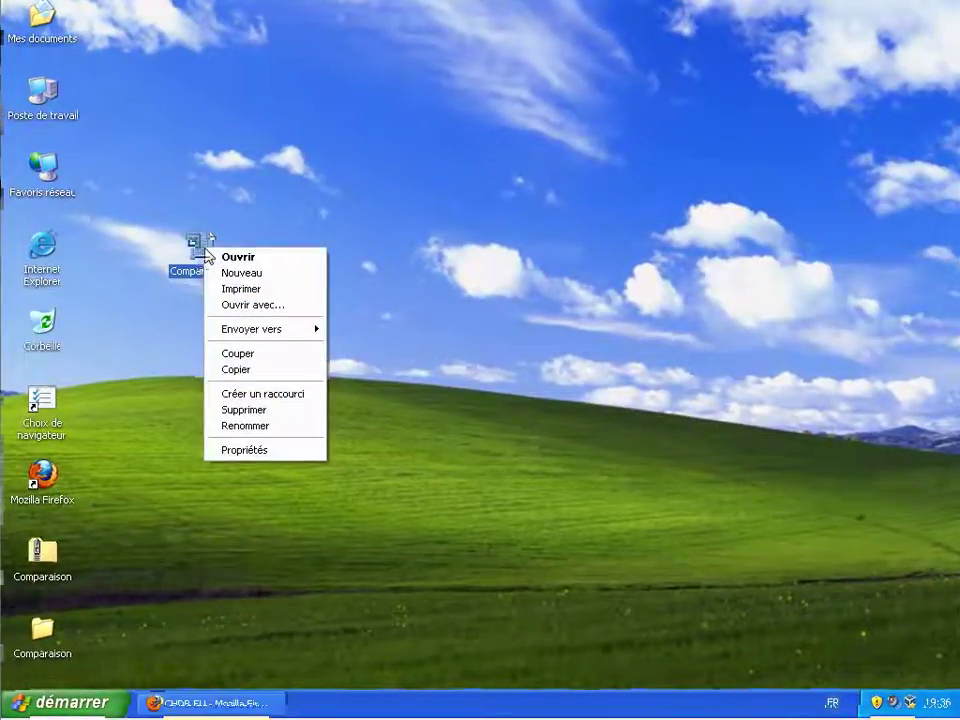
Open Comparaison in Excel, dismiss the disabled-macros warning and close the floating toolbar
click(222, 257)
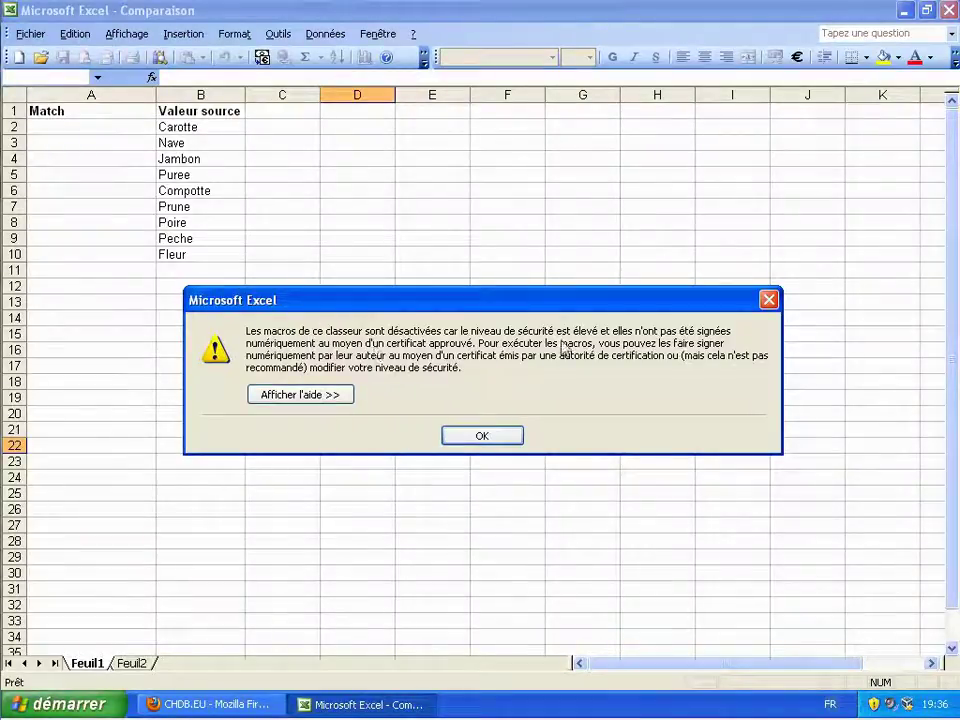
click(477, 436)
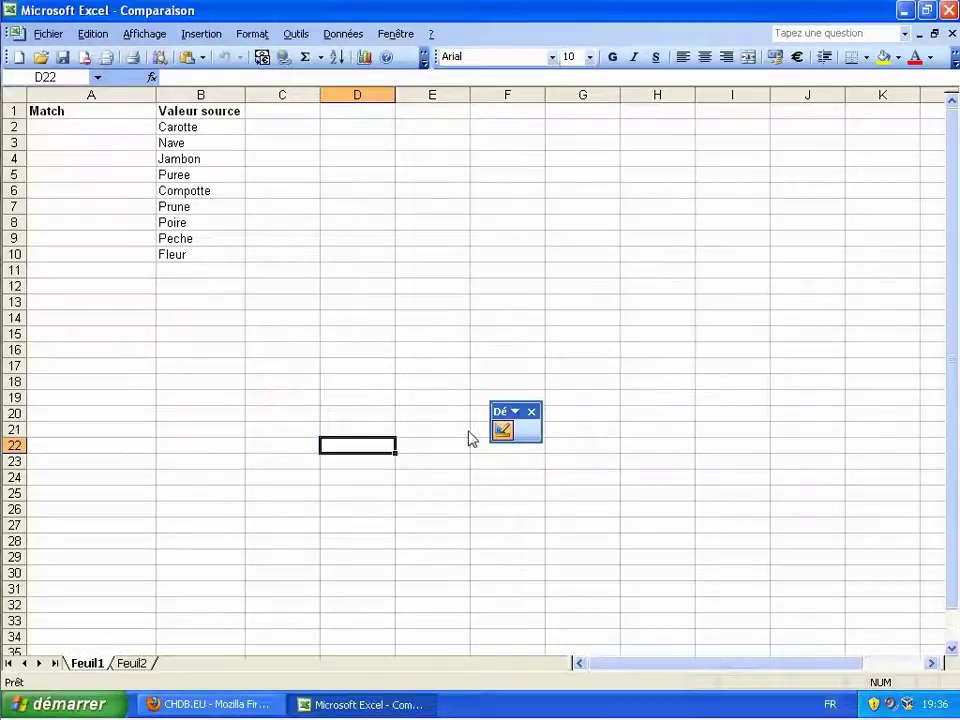
click(533, 409)
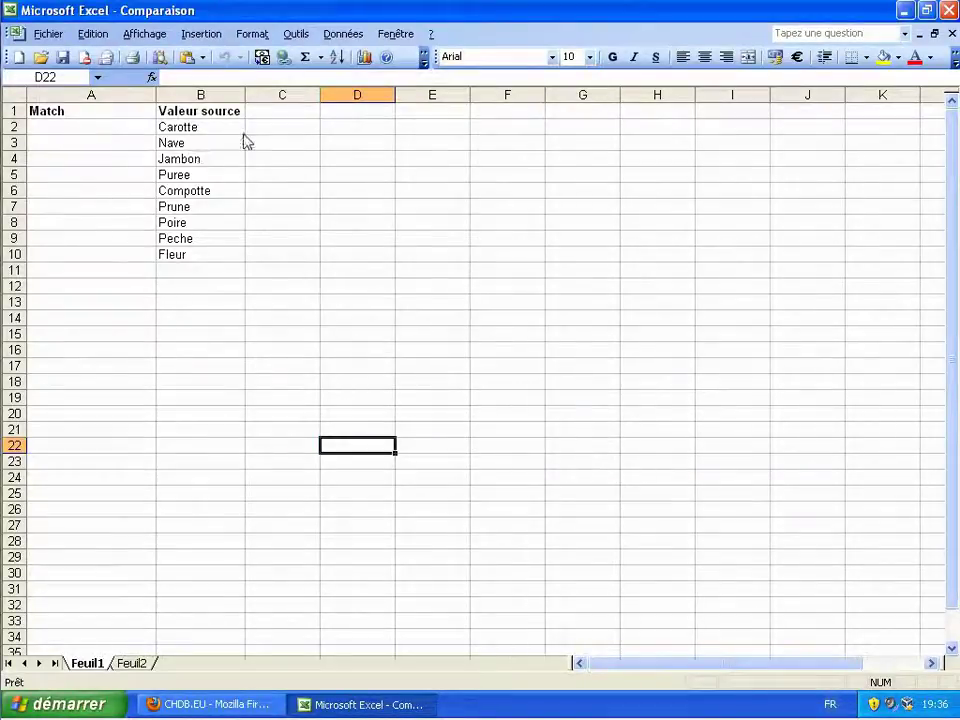
Set the macro security level to medium (Niveau de sécurité moyen) under Outils > Macro > Sécurité
click(296, 34)
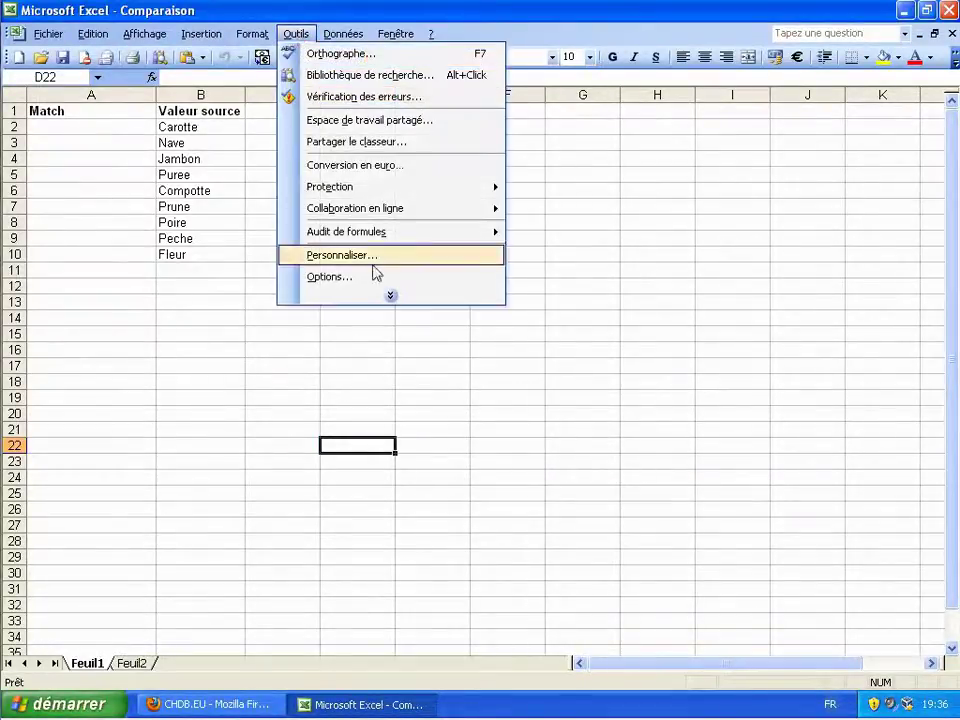
click(390, 295)
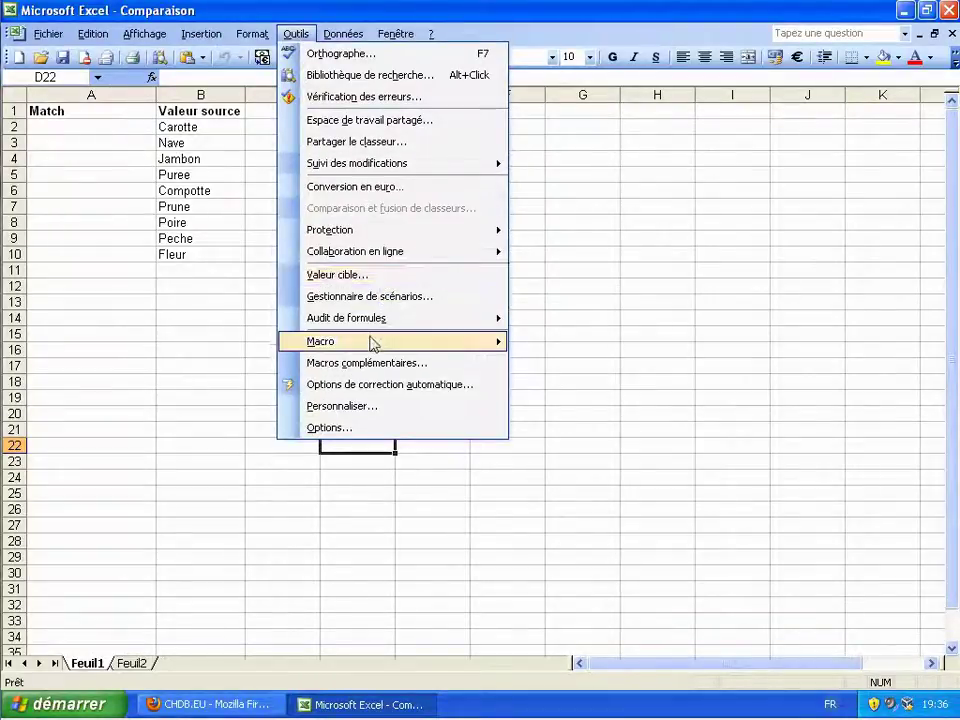
mouse_move(392, 341)
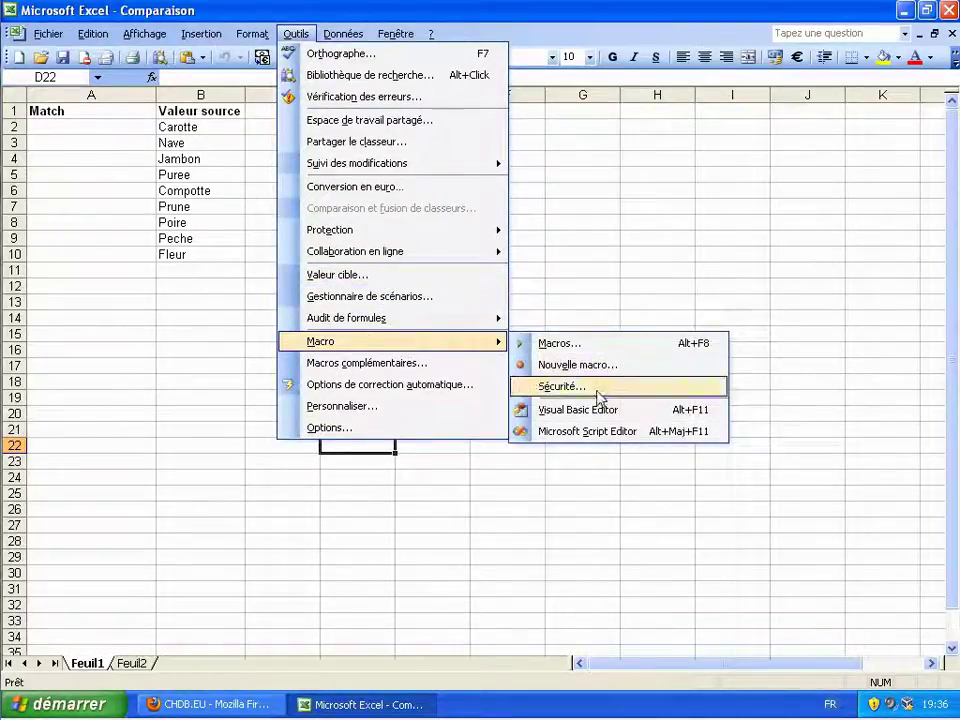
click(600, 396)
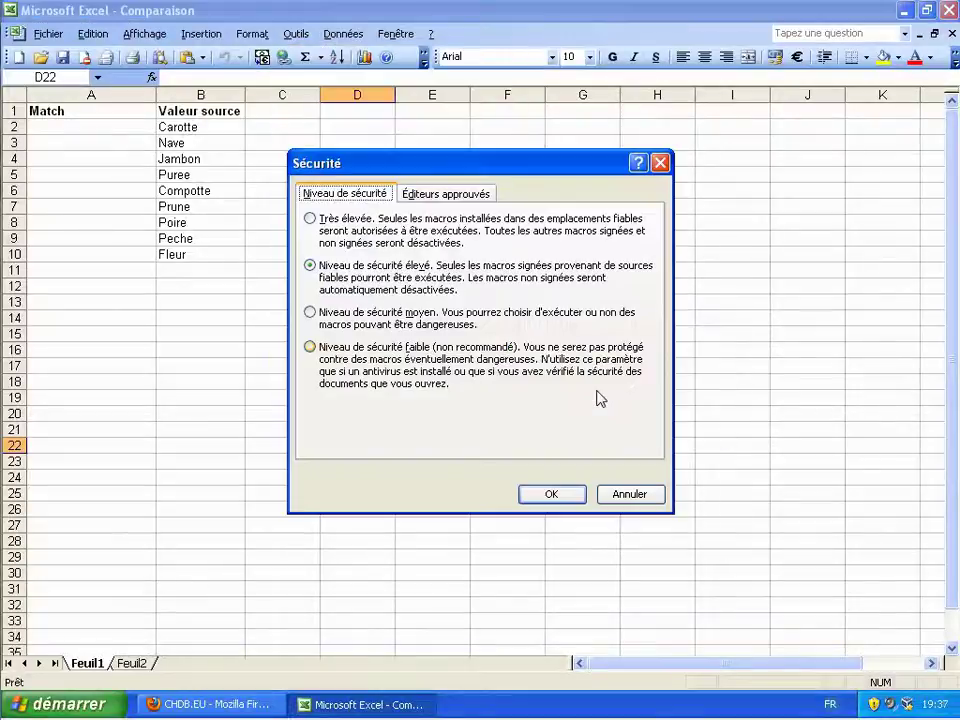
click(318, 316)
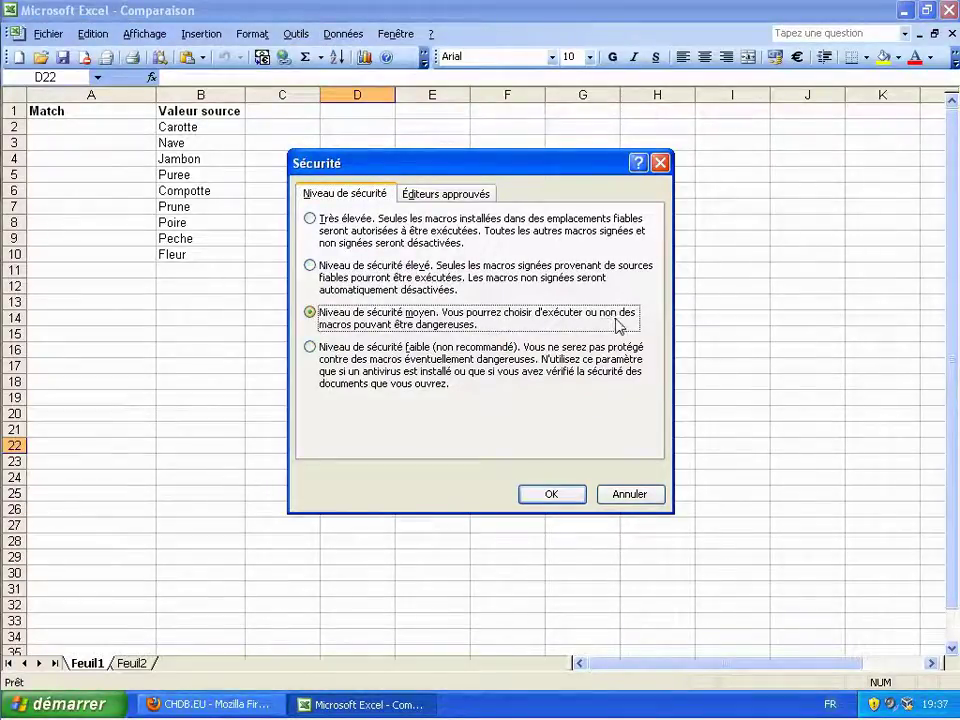
click(550, 494)
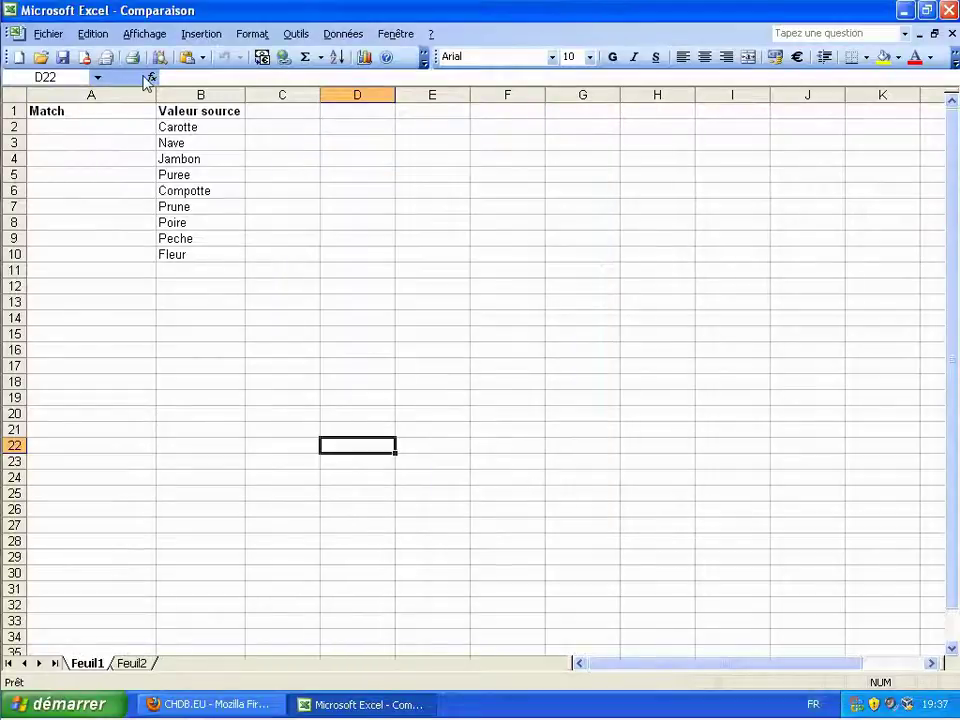
Quit Excel and reopen Comparaison.xls from the desktop with macros enabled
click(48, 34)
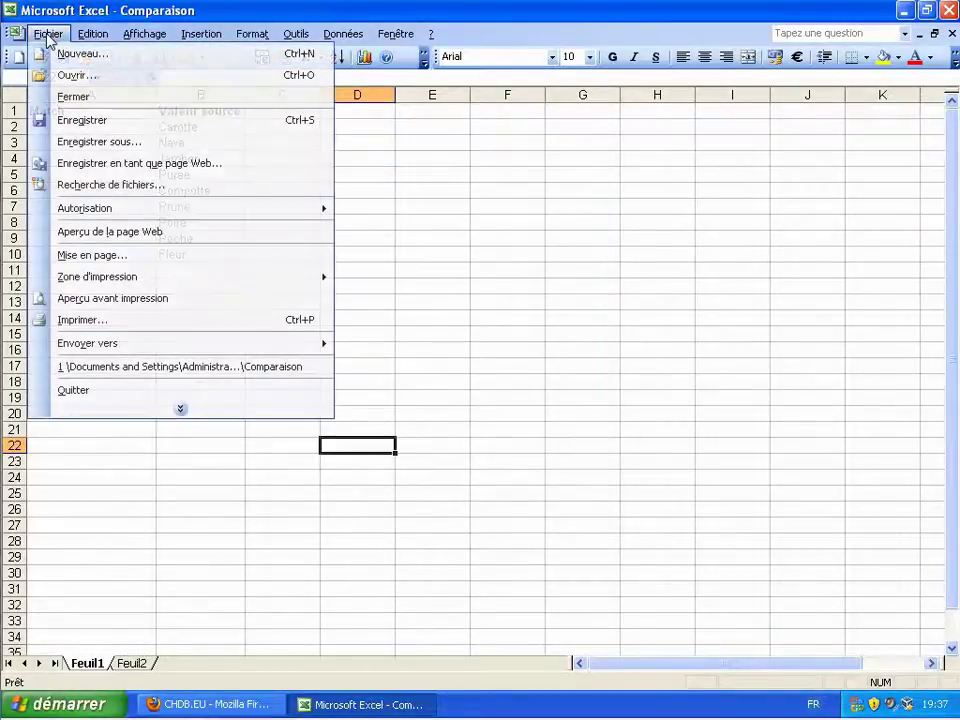
click(108, 390)
double_click(205, 268)
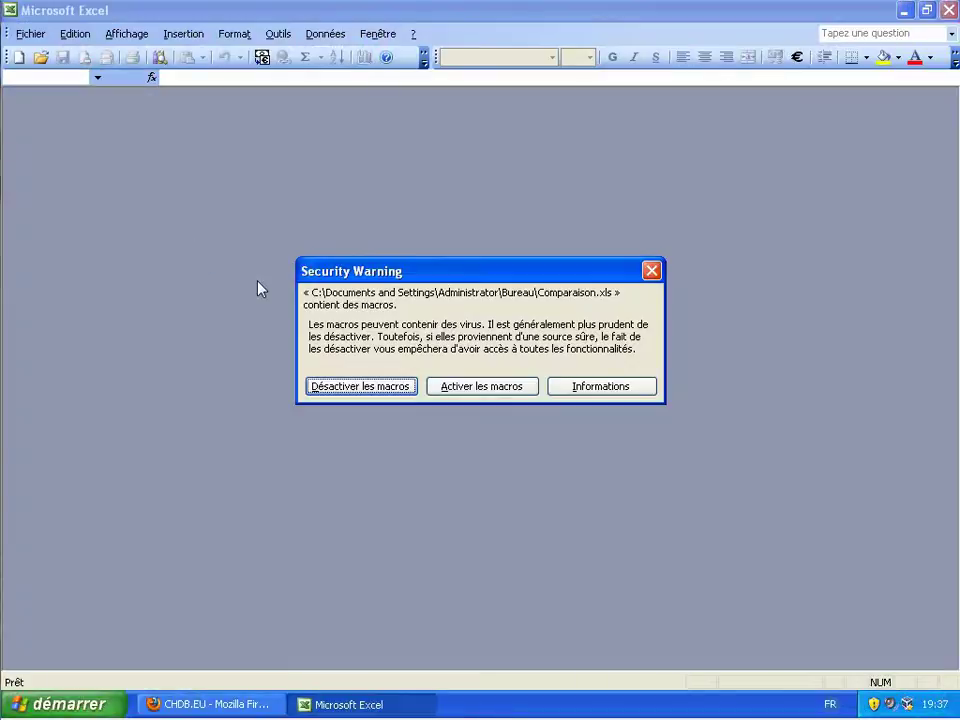
click(479, 387)
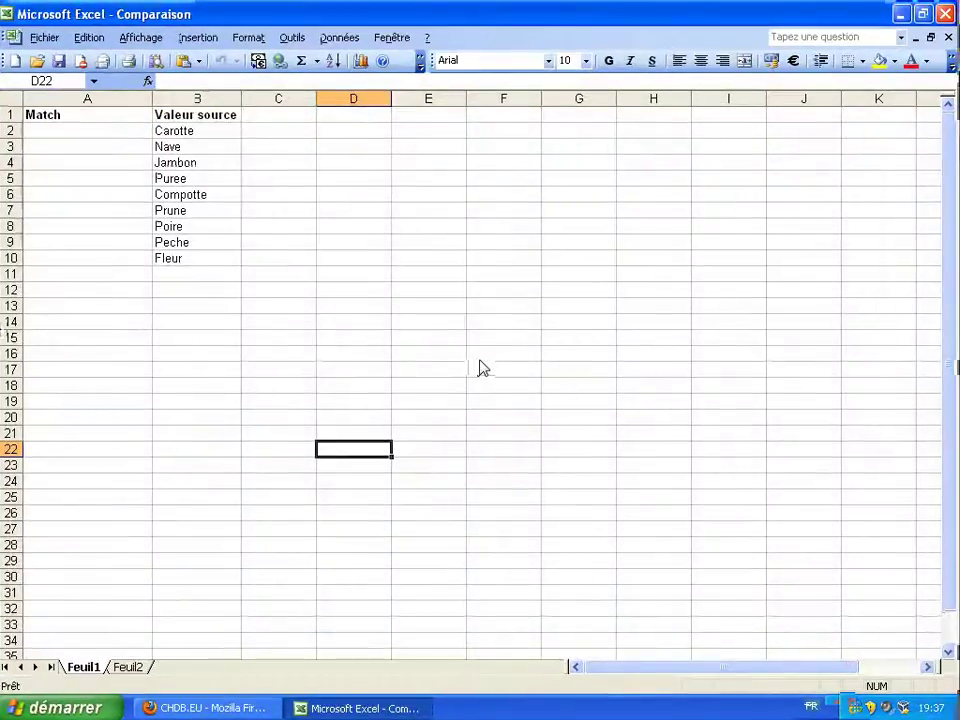
Select an empty cell on Feuil1, glance at Feuil2, and return to Feuil1
click(479, 358)
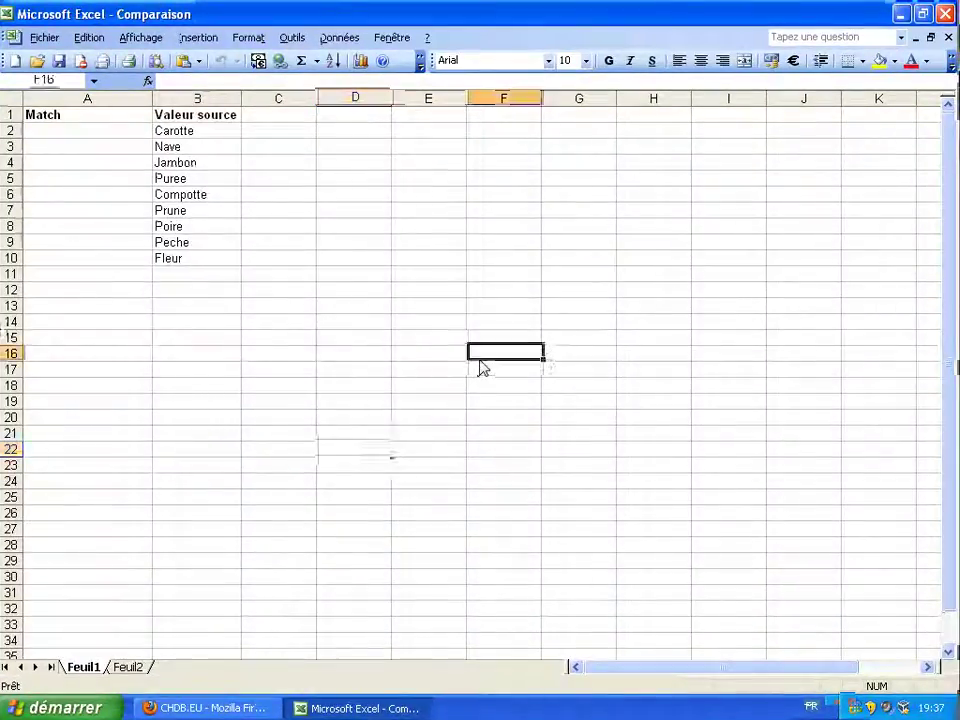
click(232, 436)
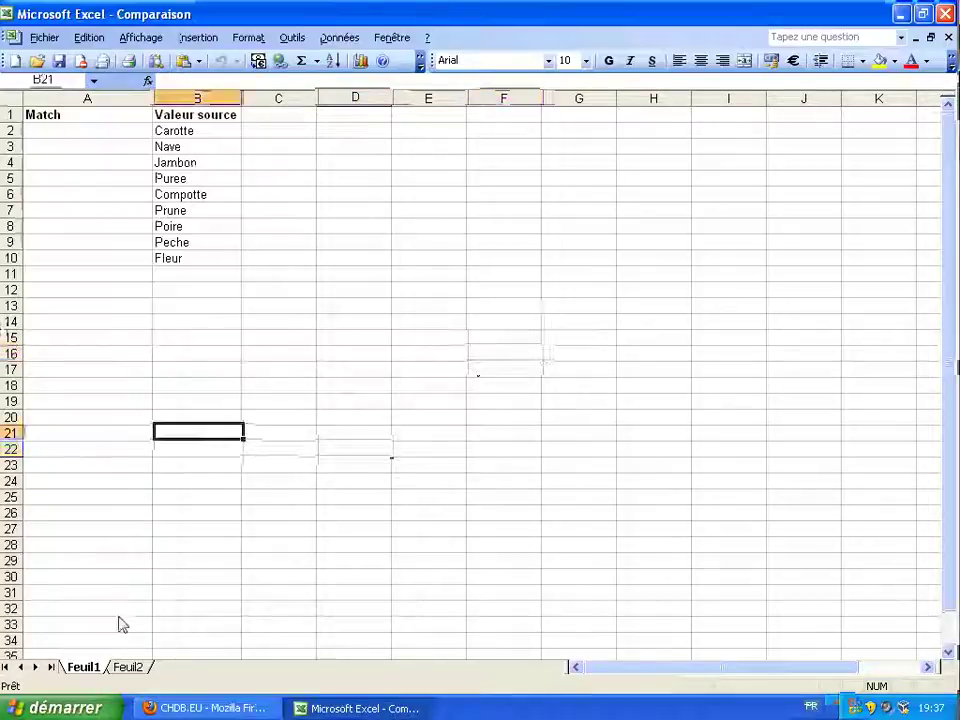
click(127, 667)
click(88, 667)
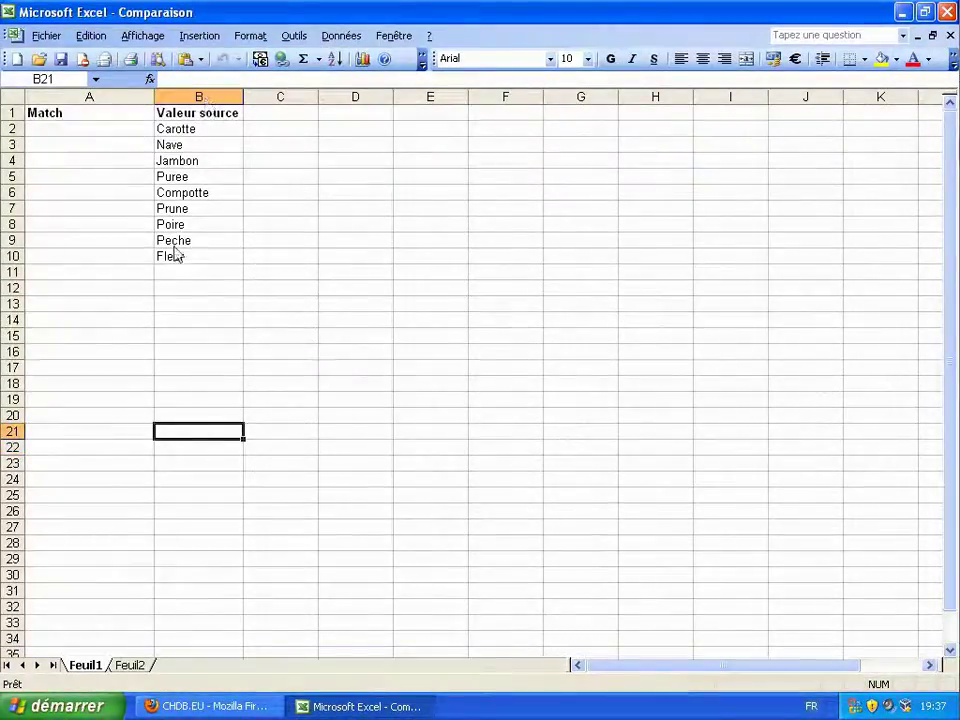
click(129, 665)
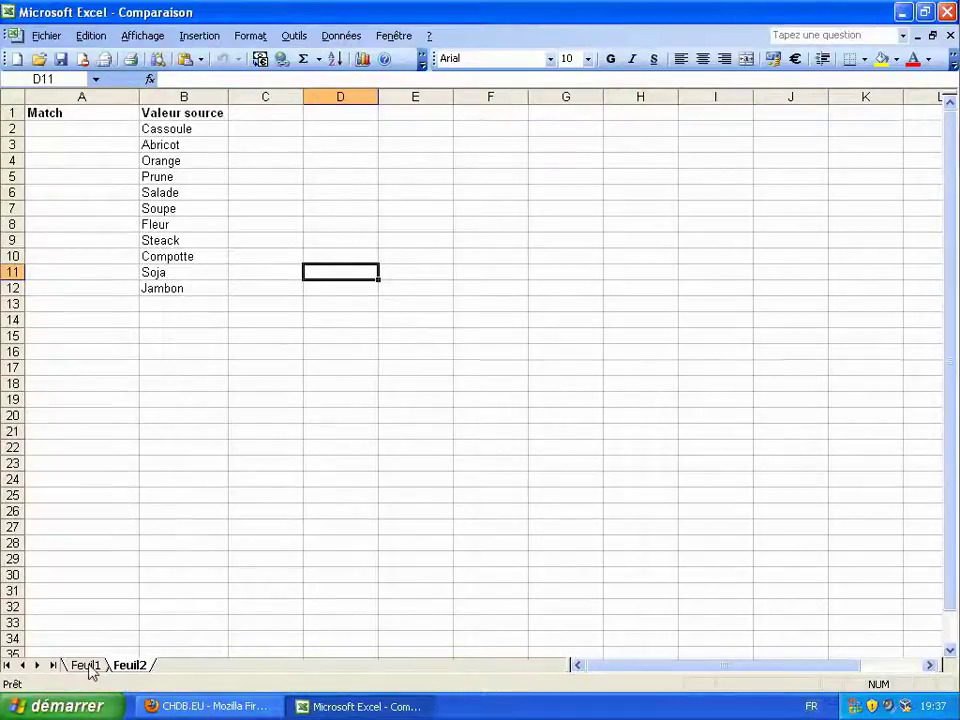
click(87, 665)
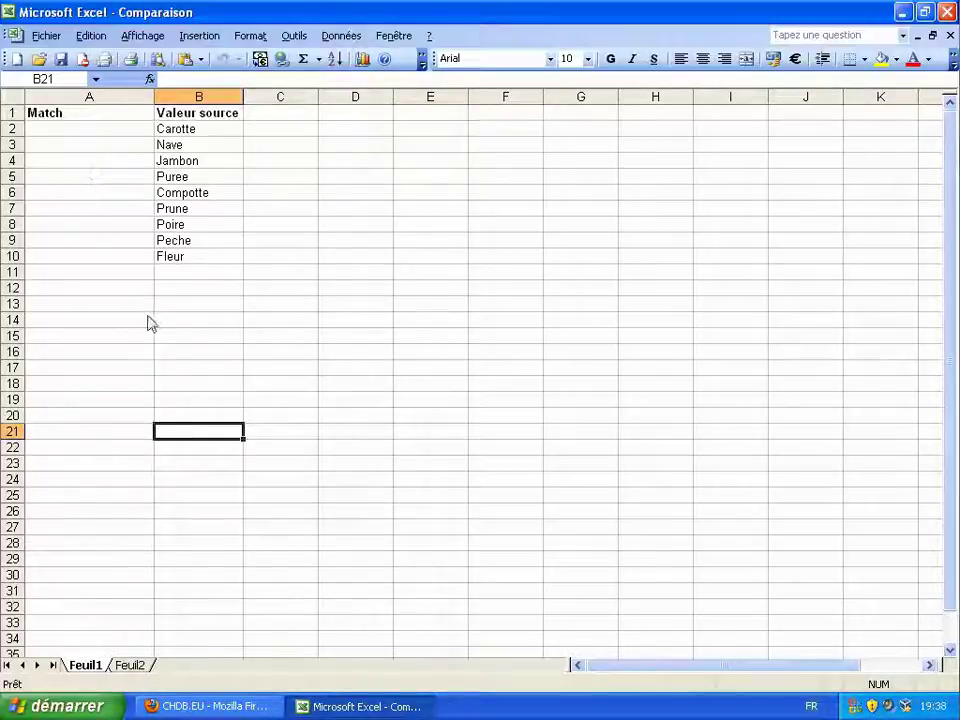
click(343, 323)
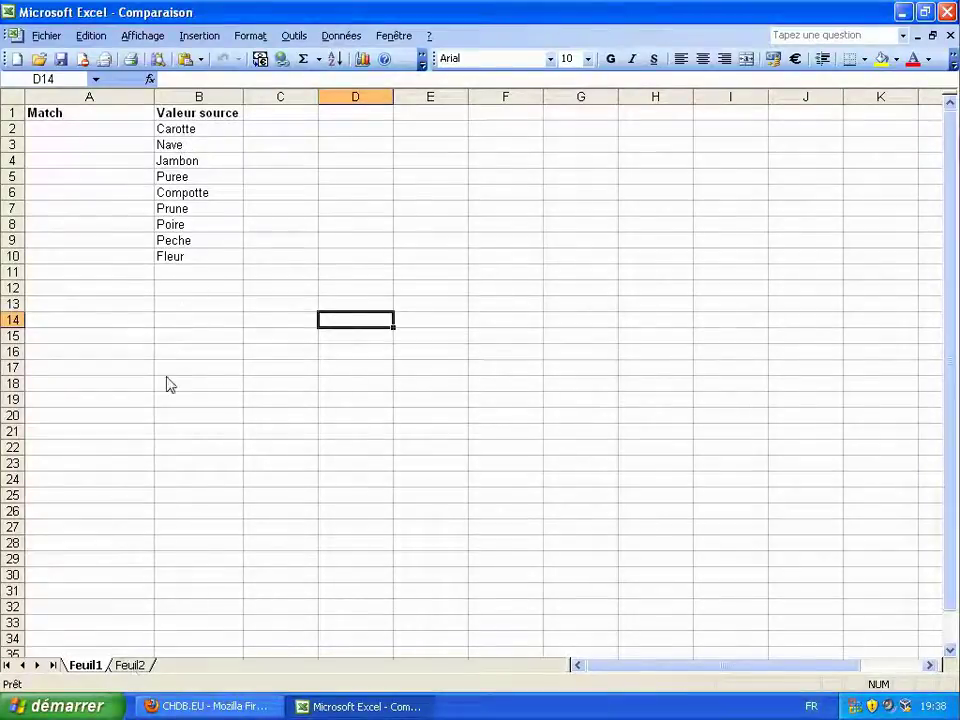
click(145, 668)
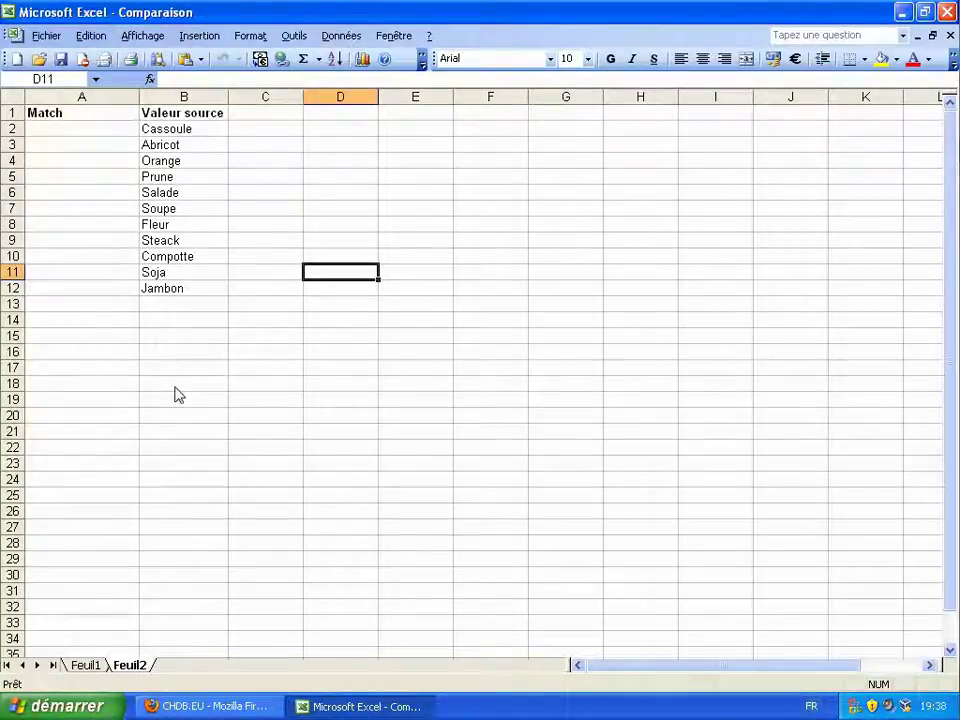
click(82, 665)
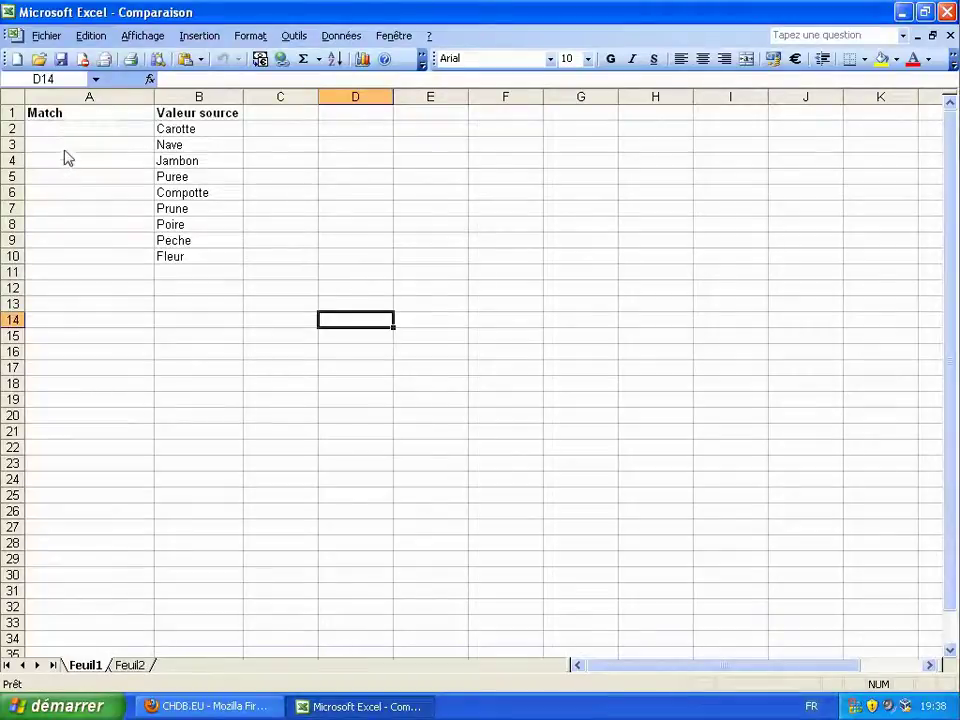
click(186, 162)
click(133, 666)
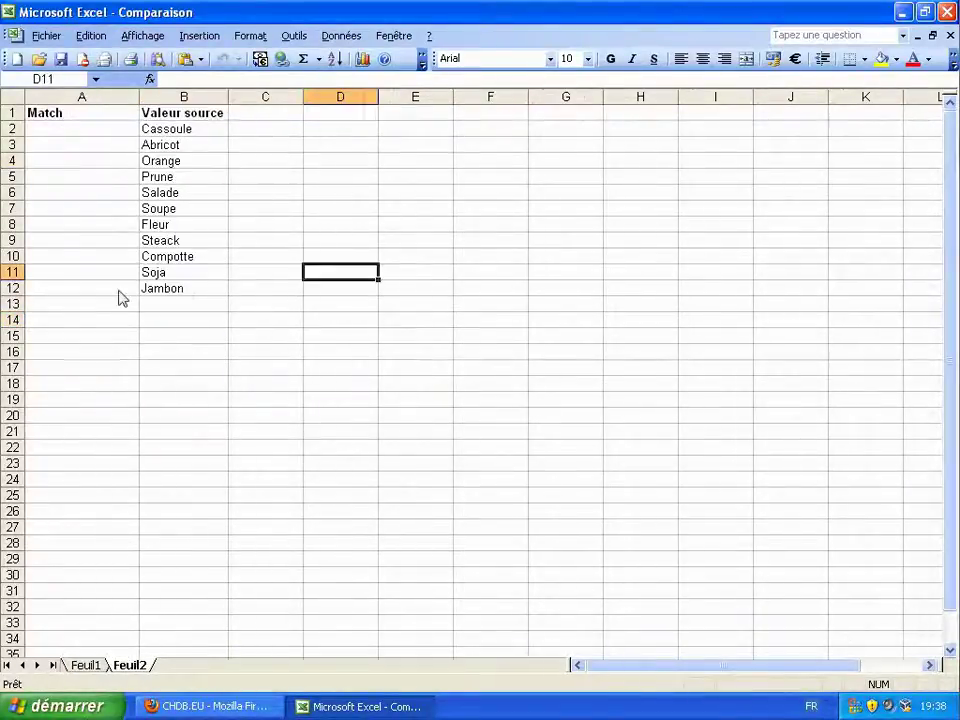
click(86, 666)
click(325, 230)
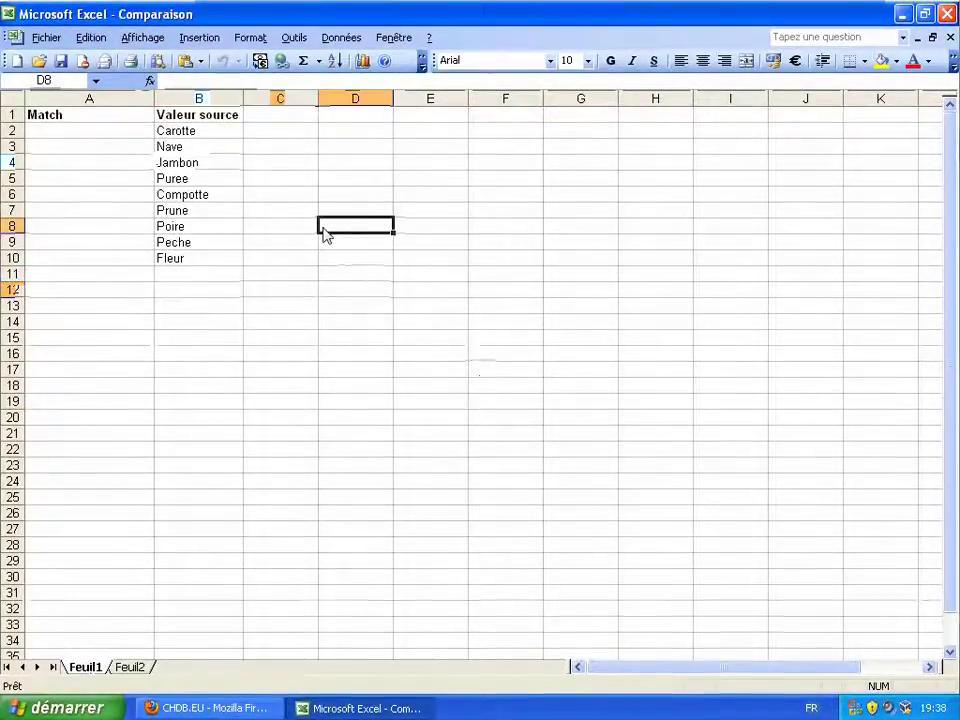
Enter A, B and C into cells C2, C3 and C4 of Feuil1
click(276, 132)
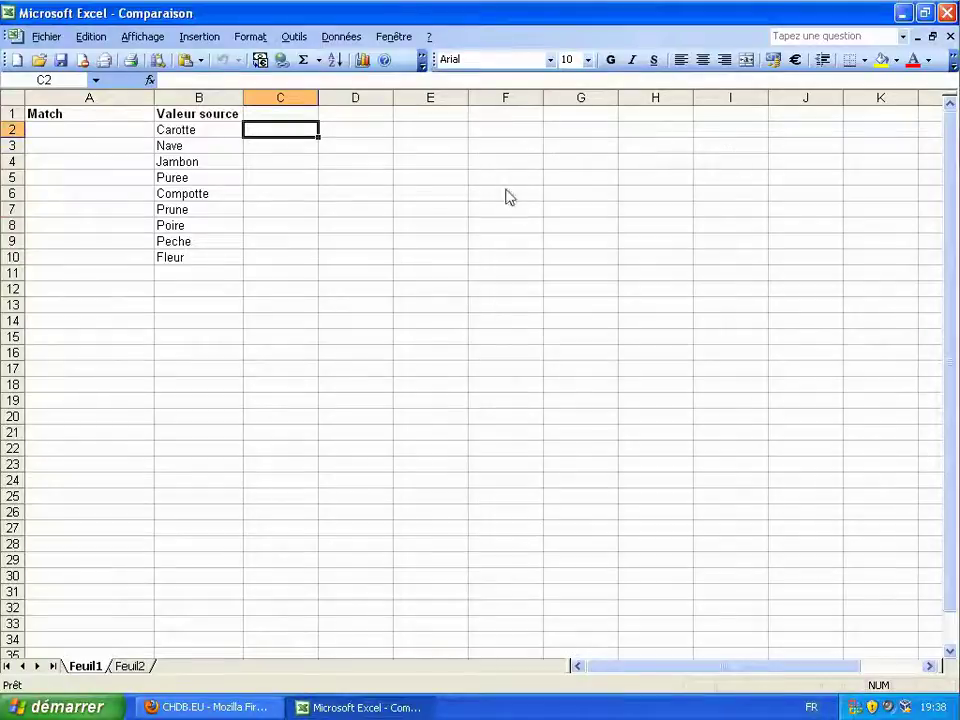
text(A)
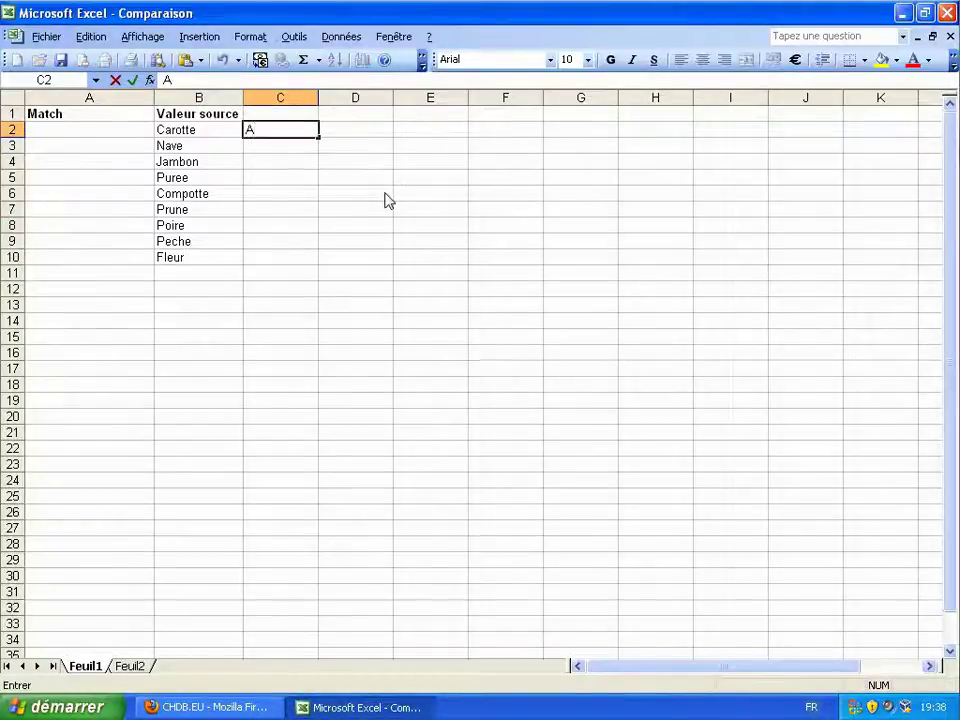
key(Return)
text(B)
key(Return)
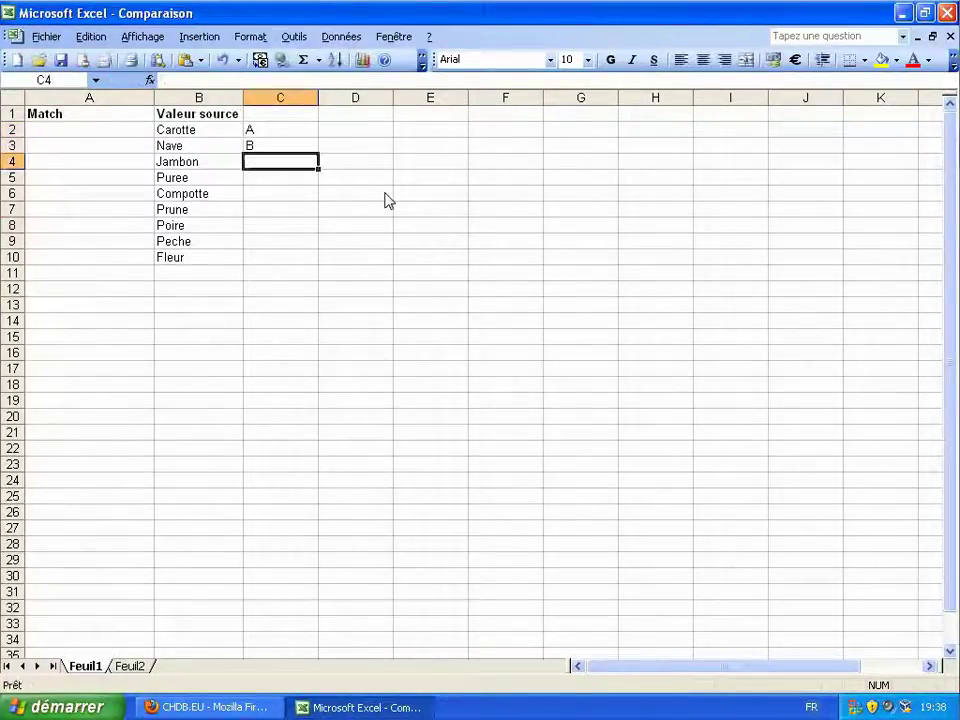
text(C)
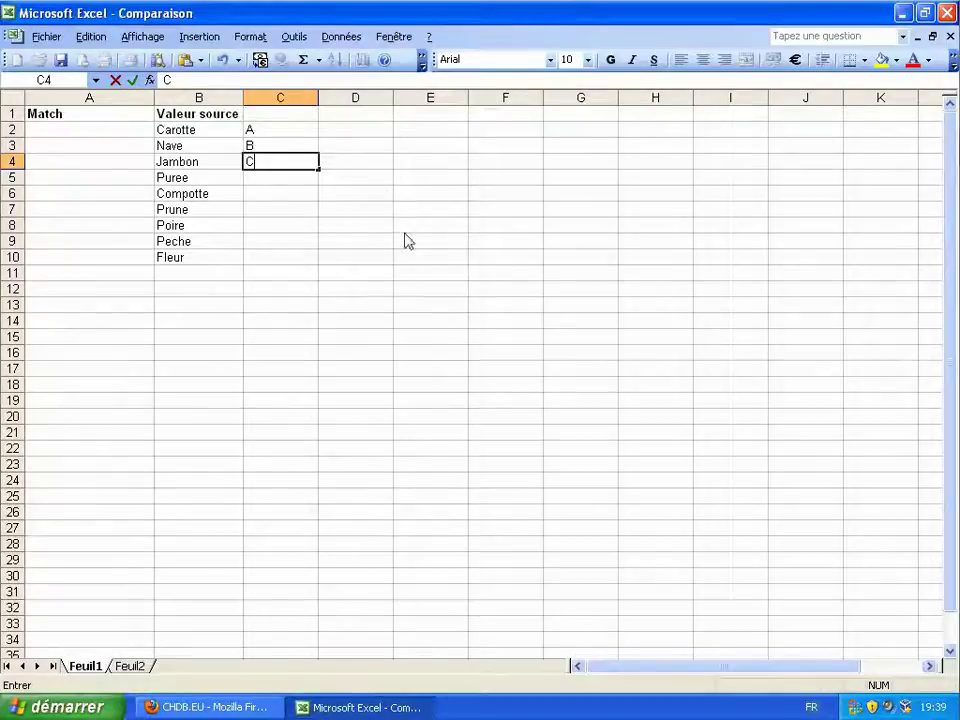
click(406, 231)
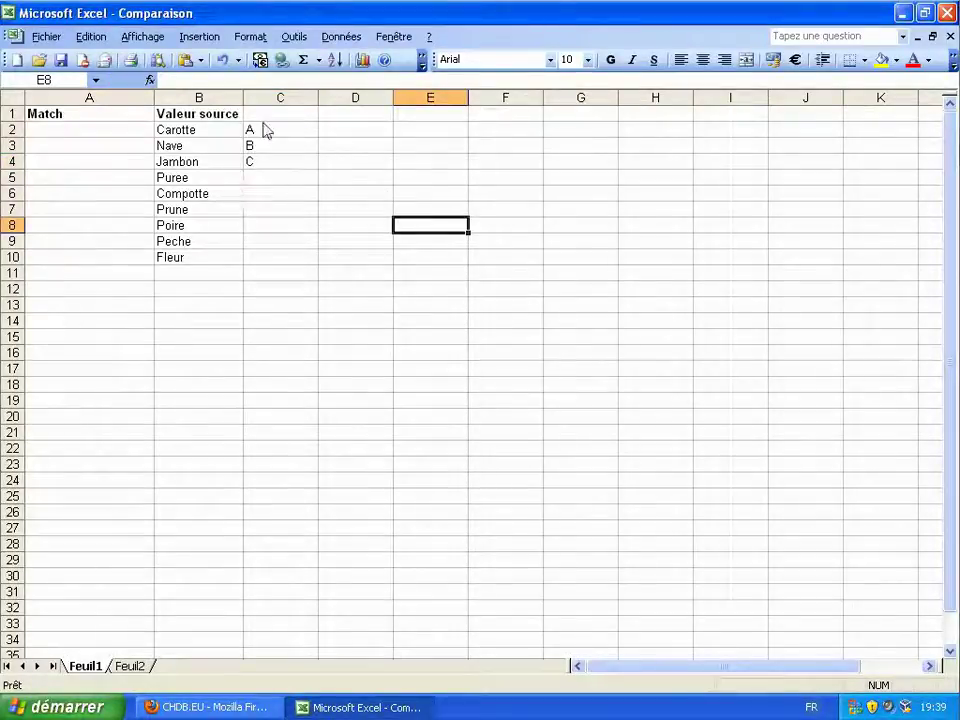
Open the Visual Basic Editor and maximize the ThisWorkbook code window
click(294, 38)
mouse_move(360, 258)
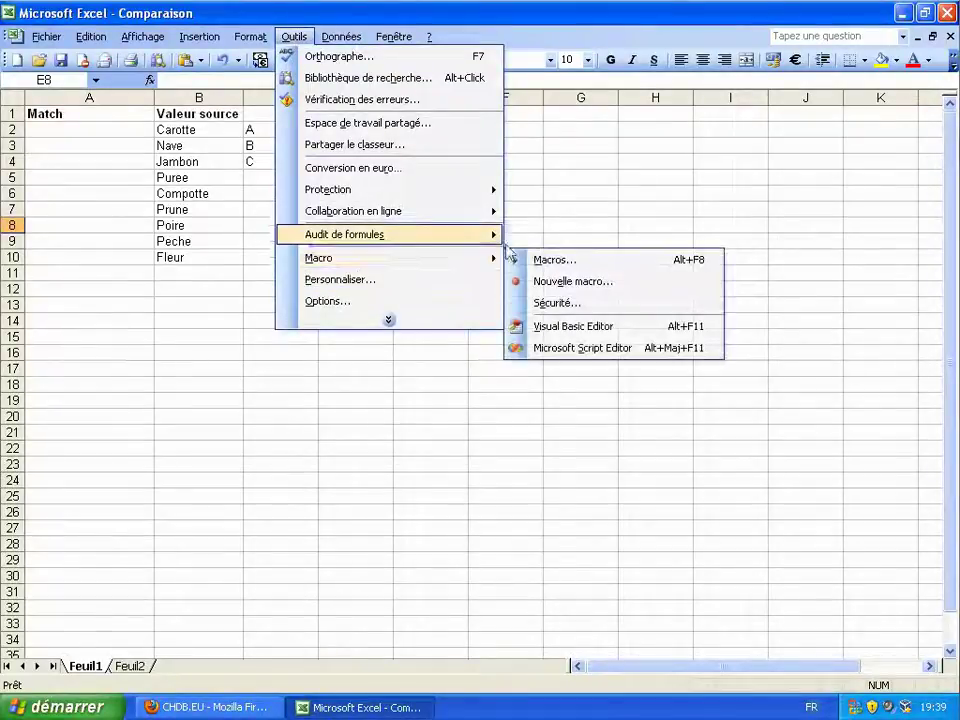
click(592, 327)
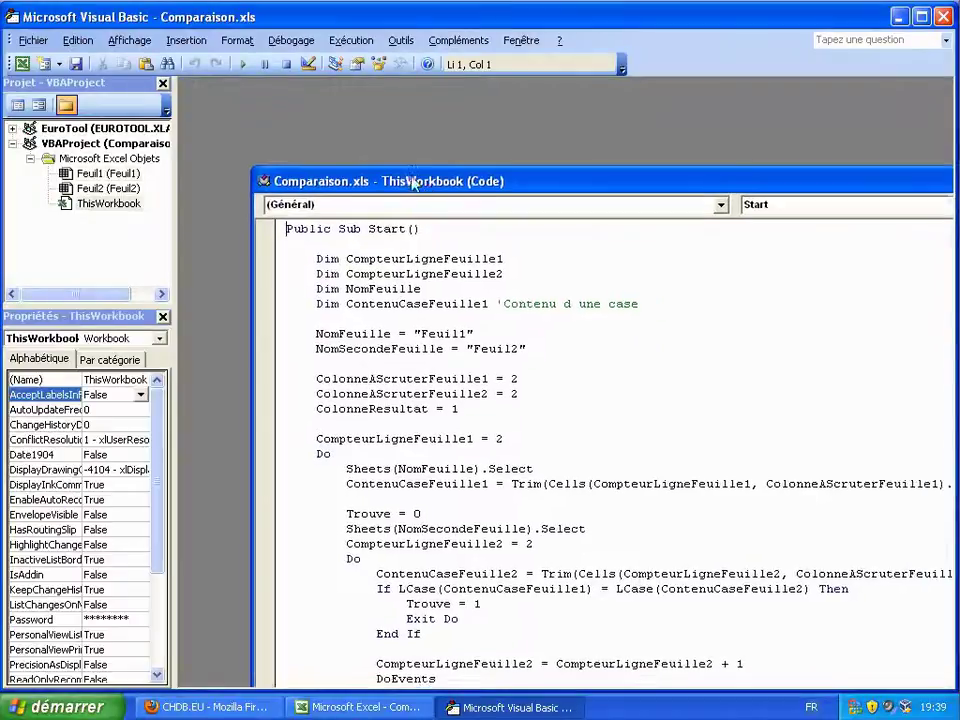
double_click(413, 183)
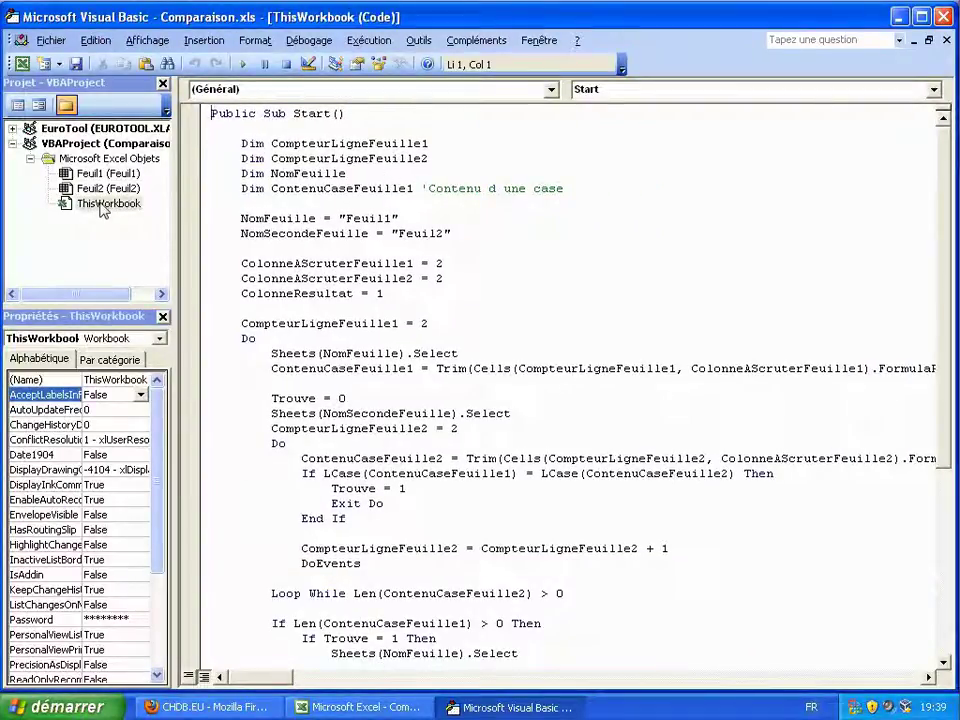
Run the Start macro, dismiss the Terminé message, and bring up the editor's File menu
click(386, 205)
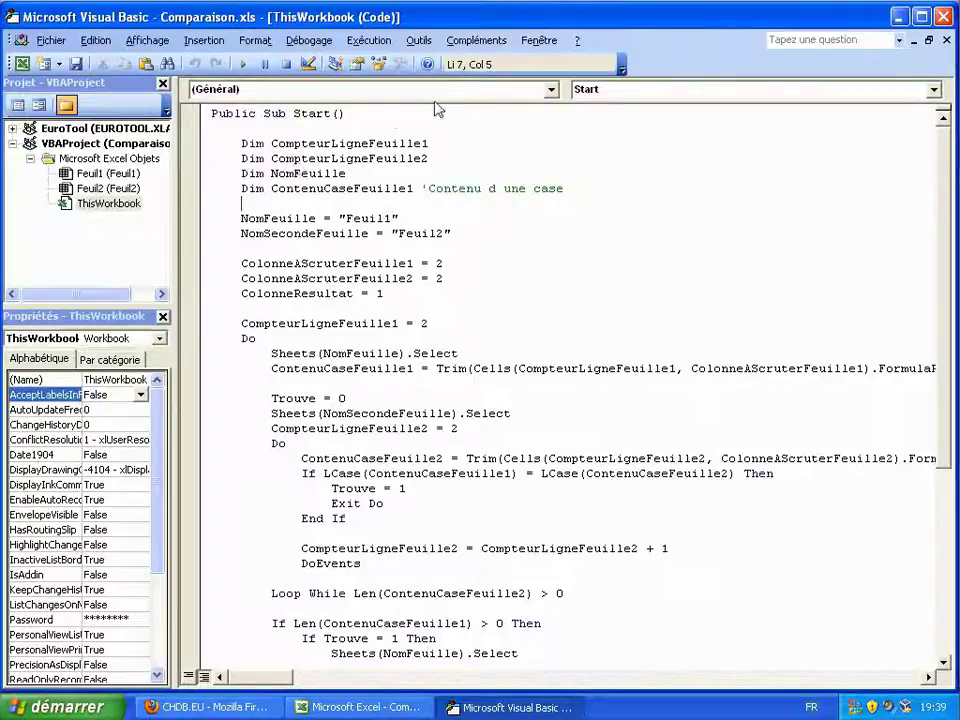
click(241, 128)
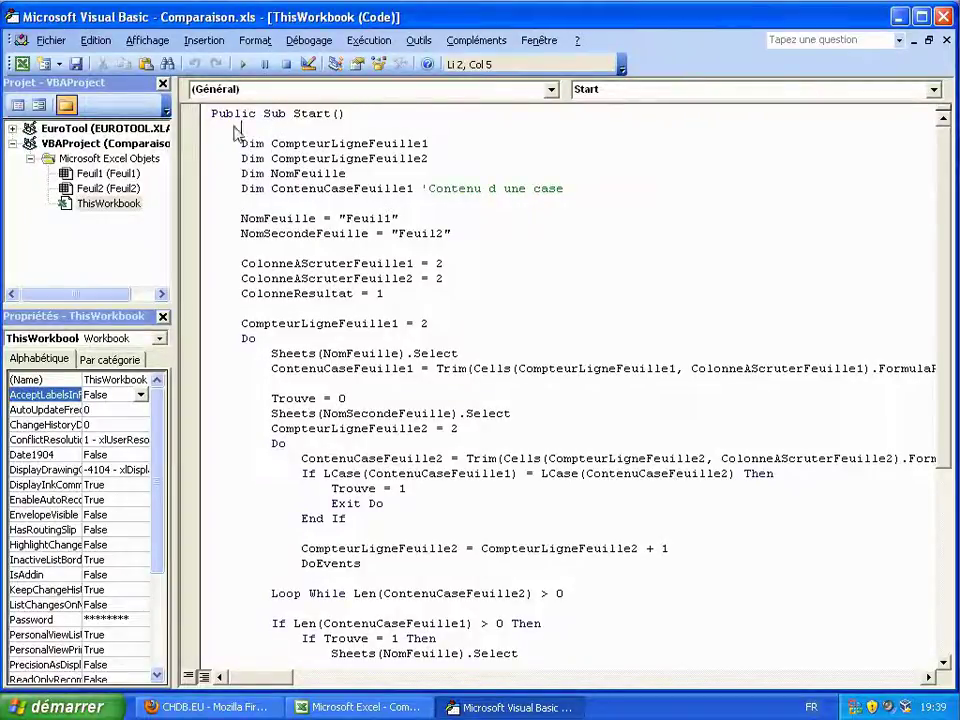
click(244, 66)
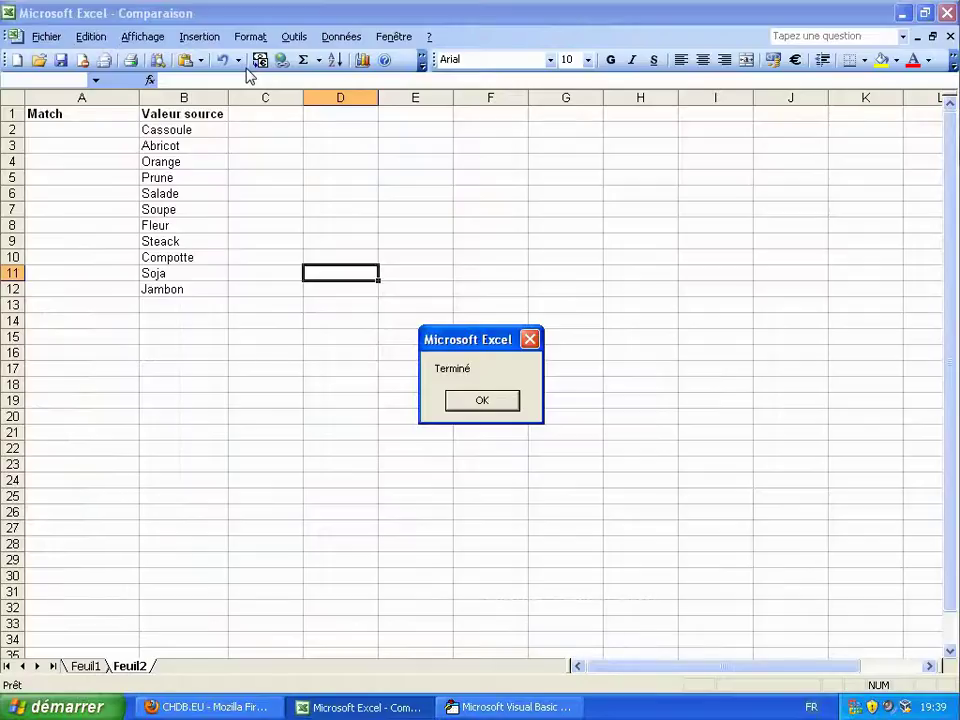
click(478, 401)
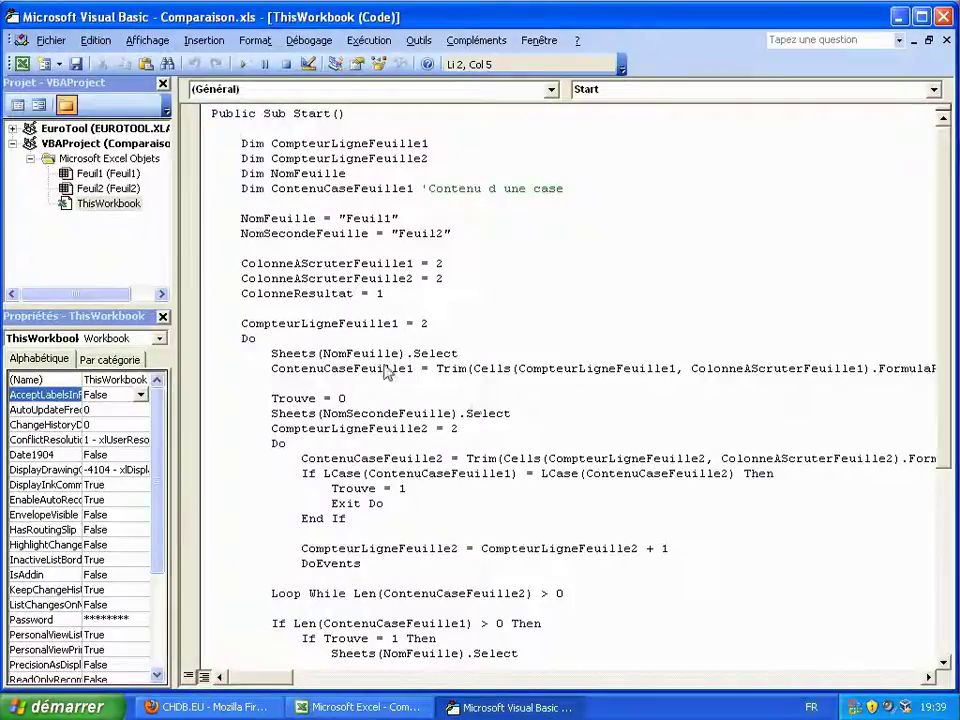
click(51, 41)
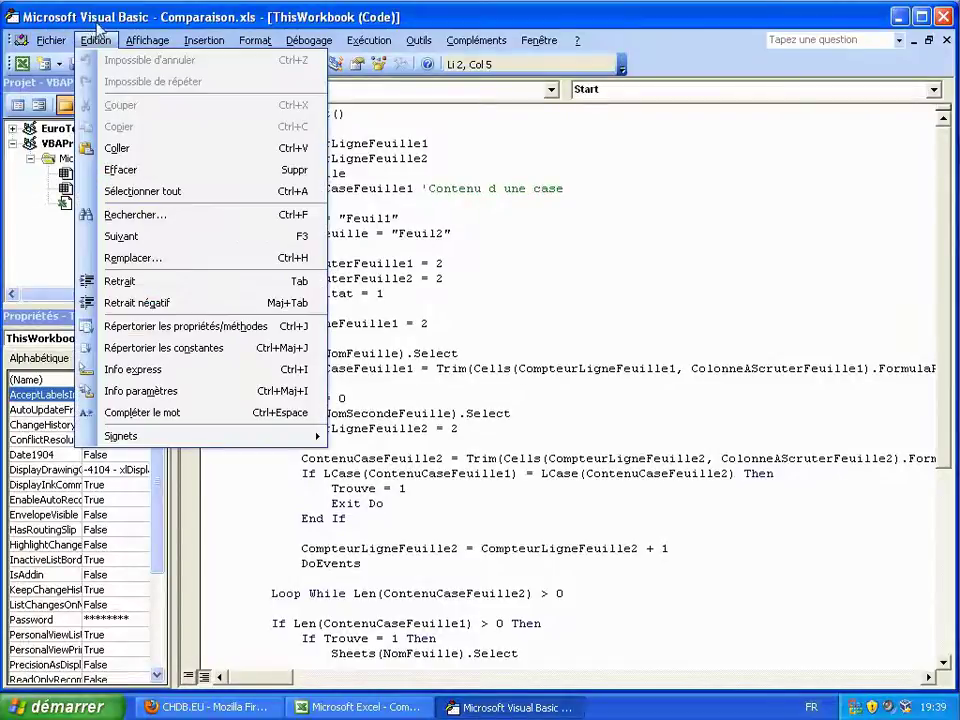
click(85, 175)
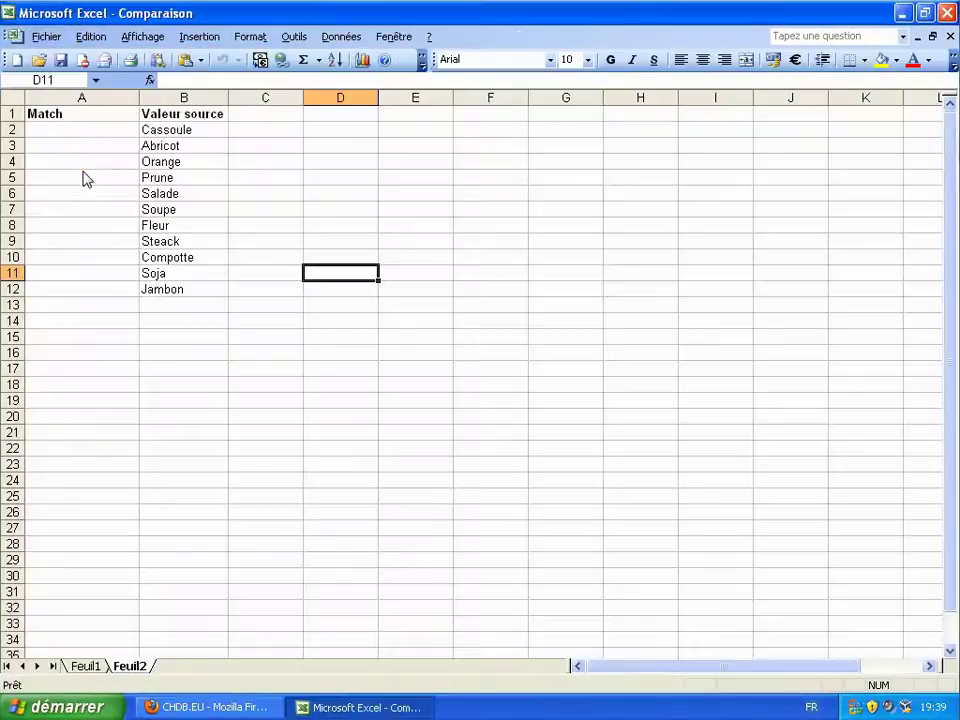
click(84, 666)
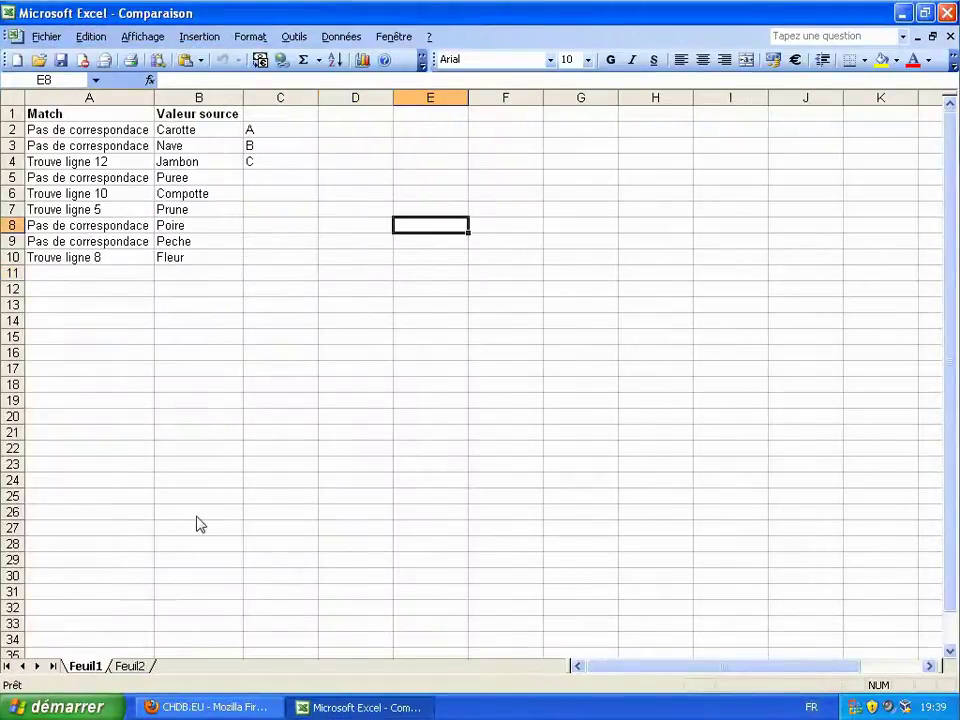
click(256, 398)
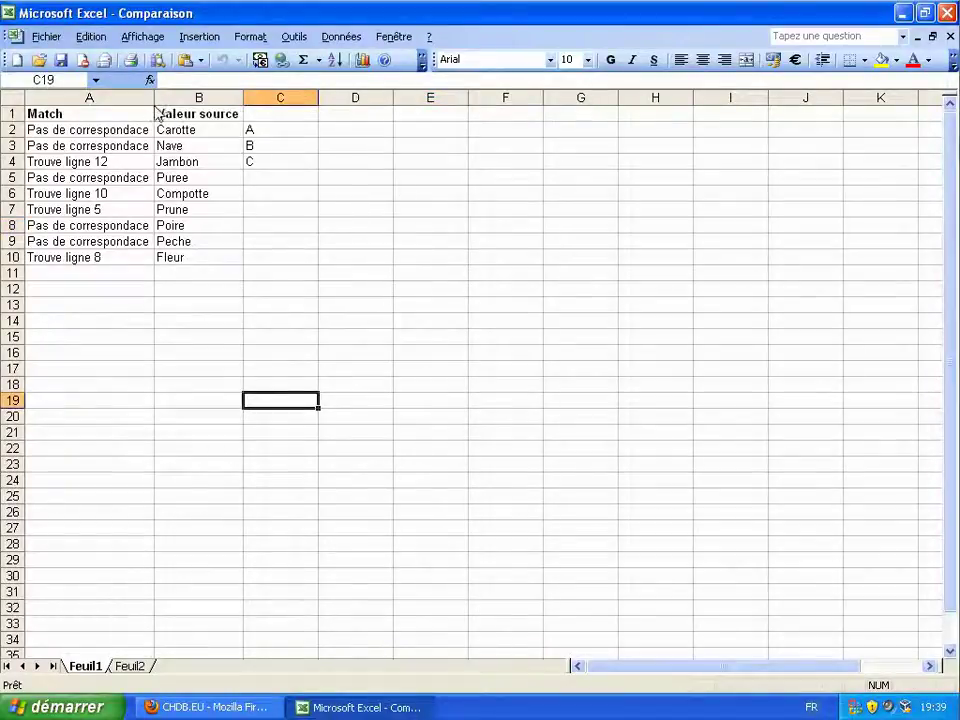
click(286, 274)
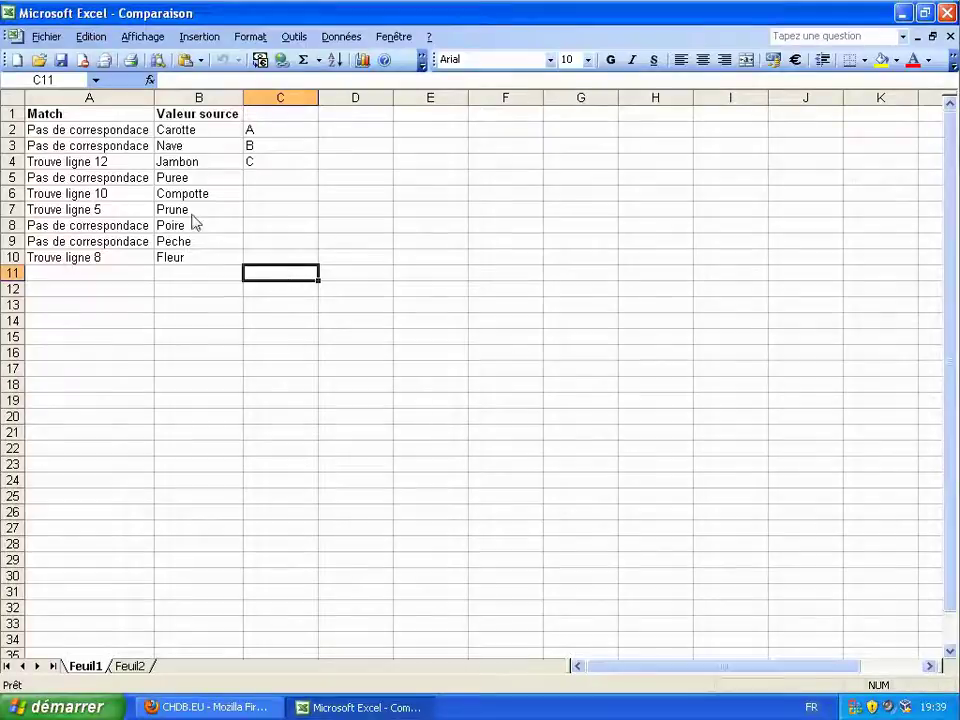
click(186, 133)
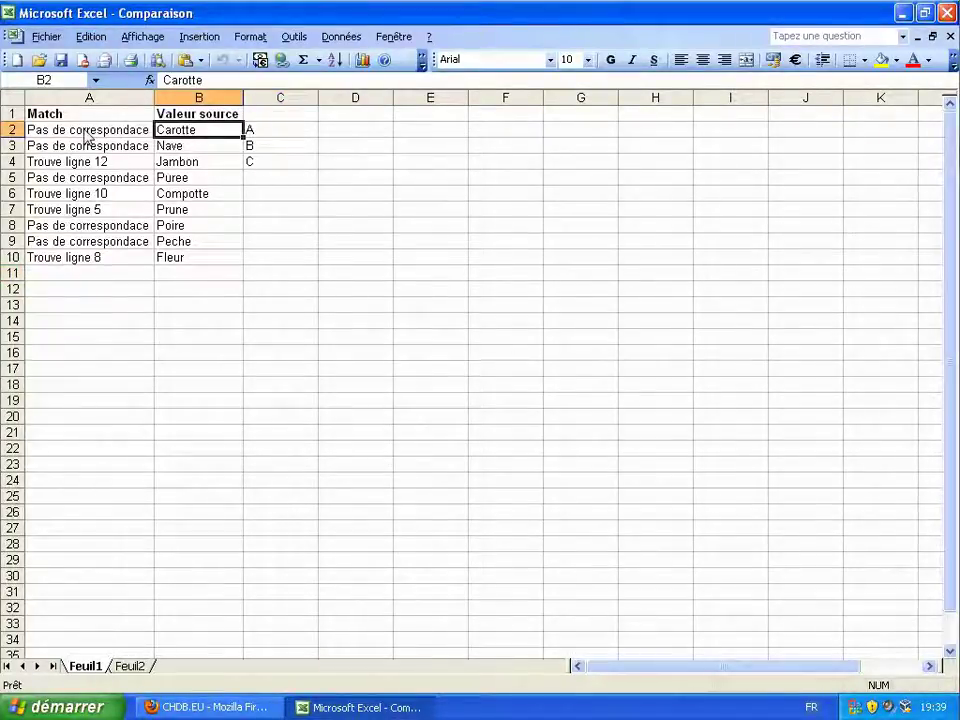
click(94, 166)
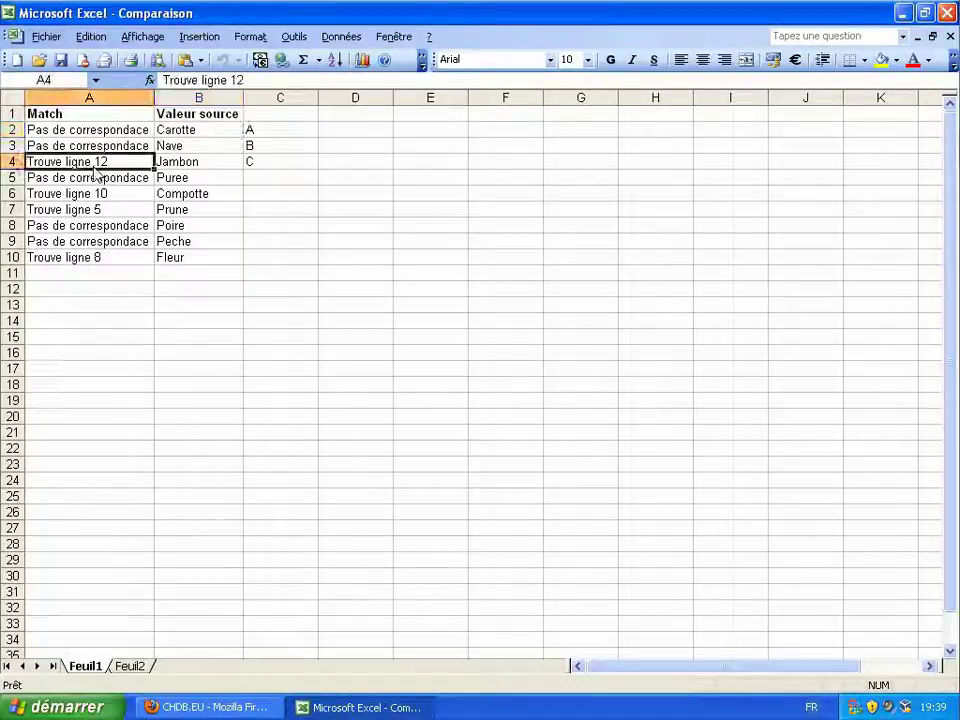
key(Right)
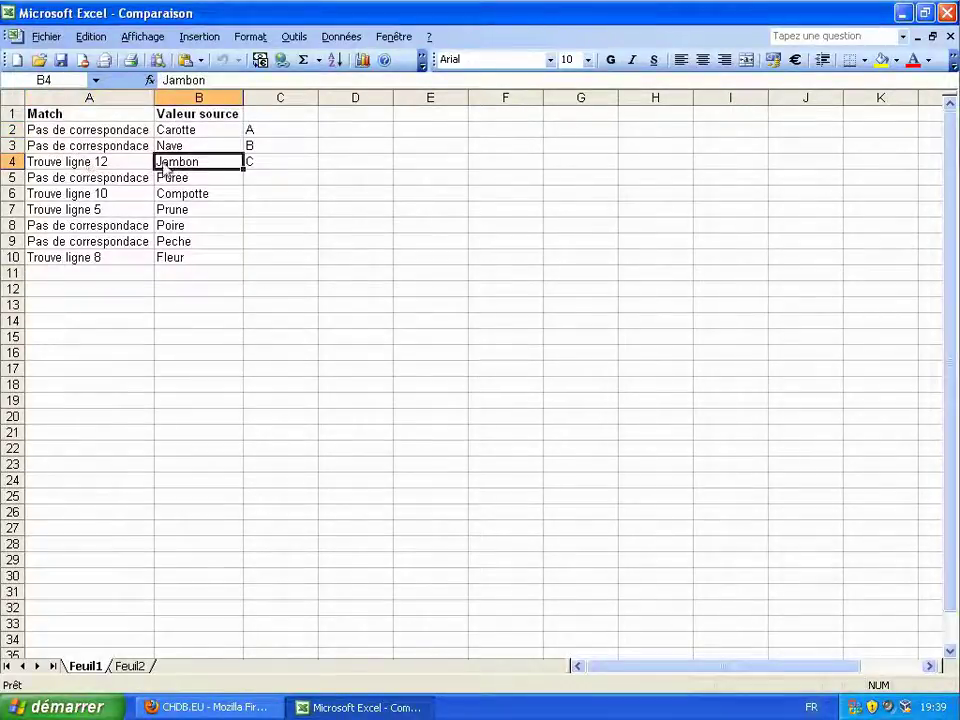
click(130, 666)
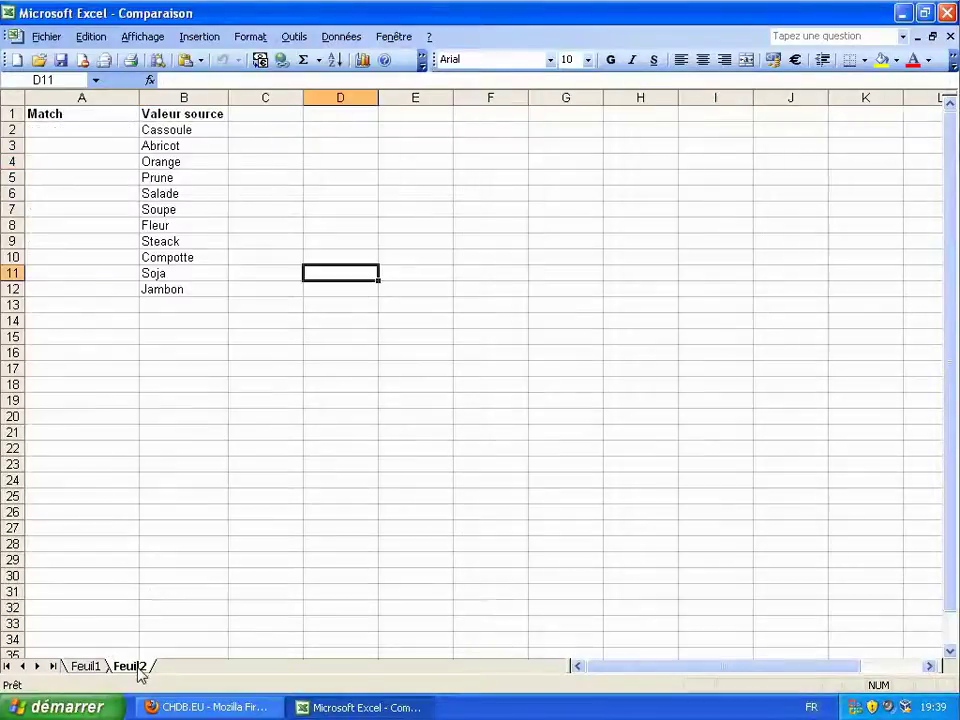
click(170, 290)
click(86, 666)
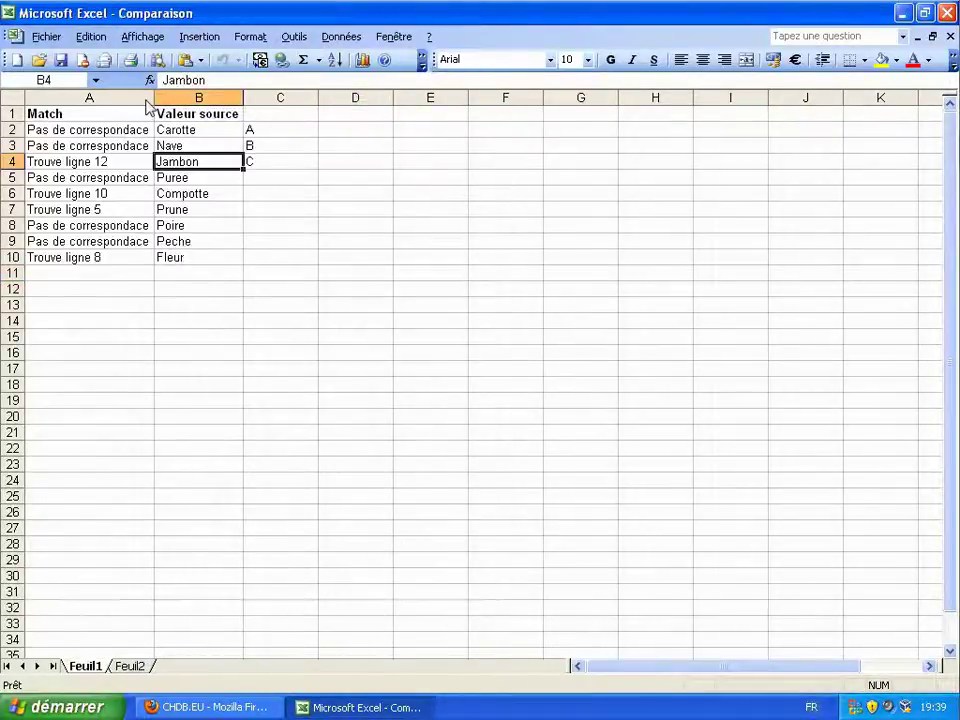
click(182, 147)
click(185, 131)
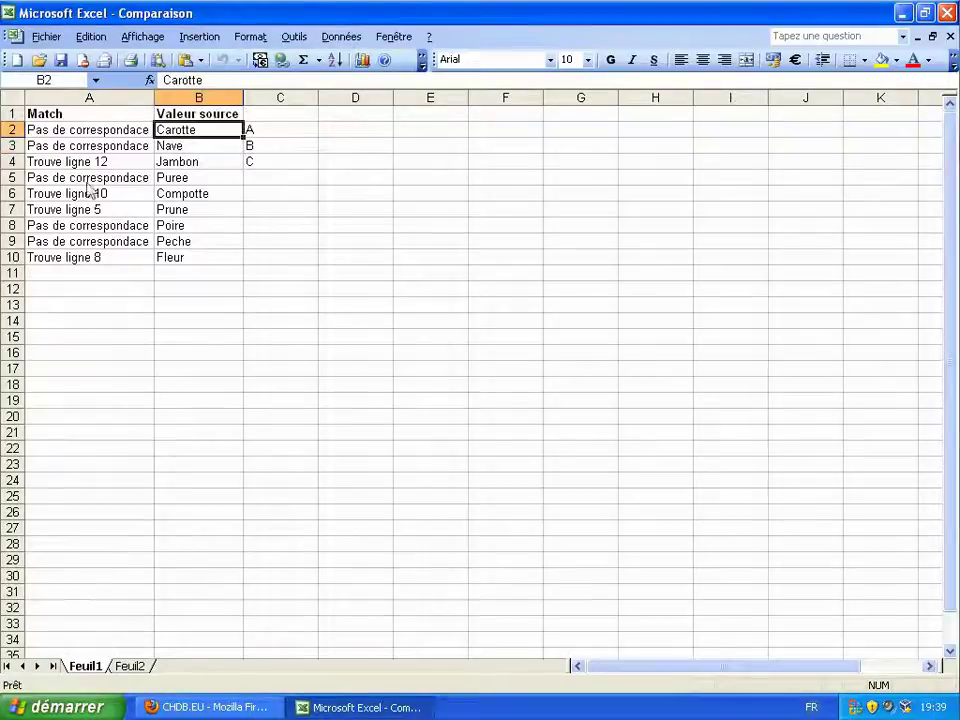
click(130, 666)
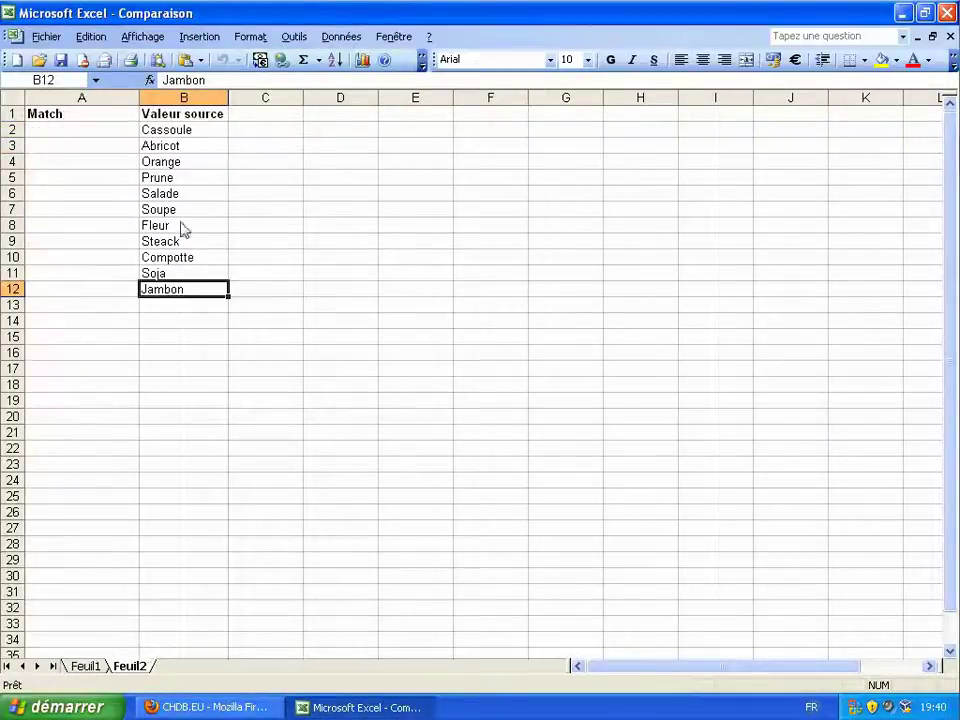
click(85, 666)
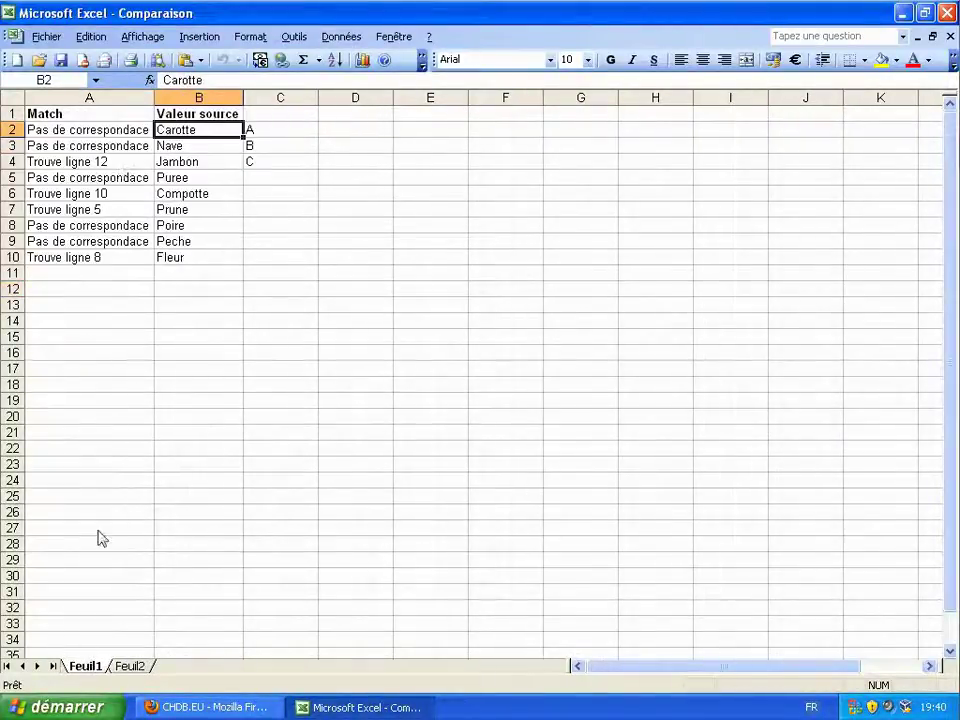
key(Down)
key(Down)
key(Down)
click(200, 198)
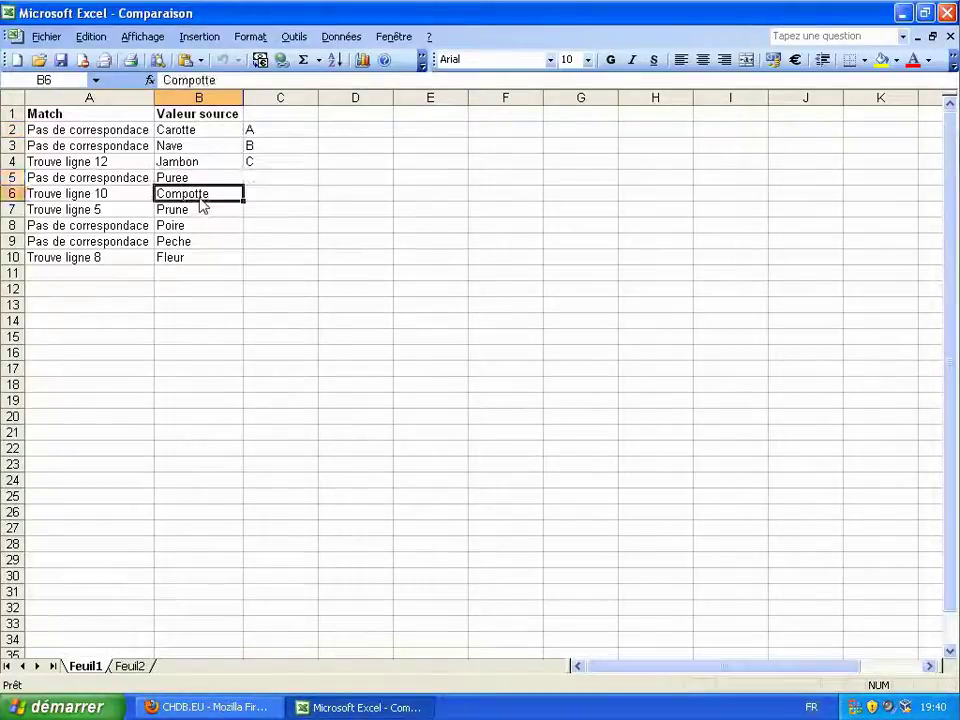
click(127, 667)
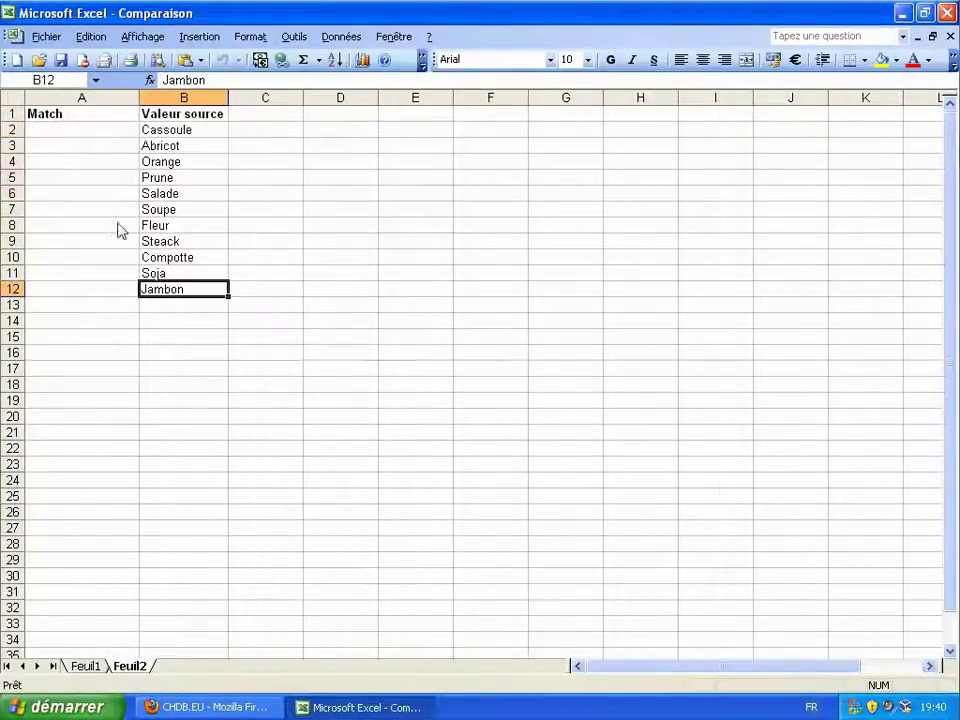